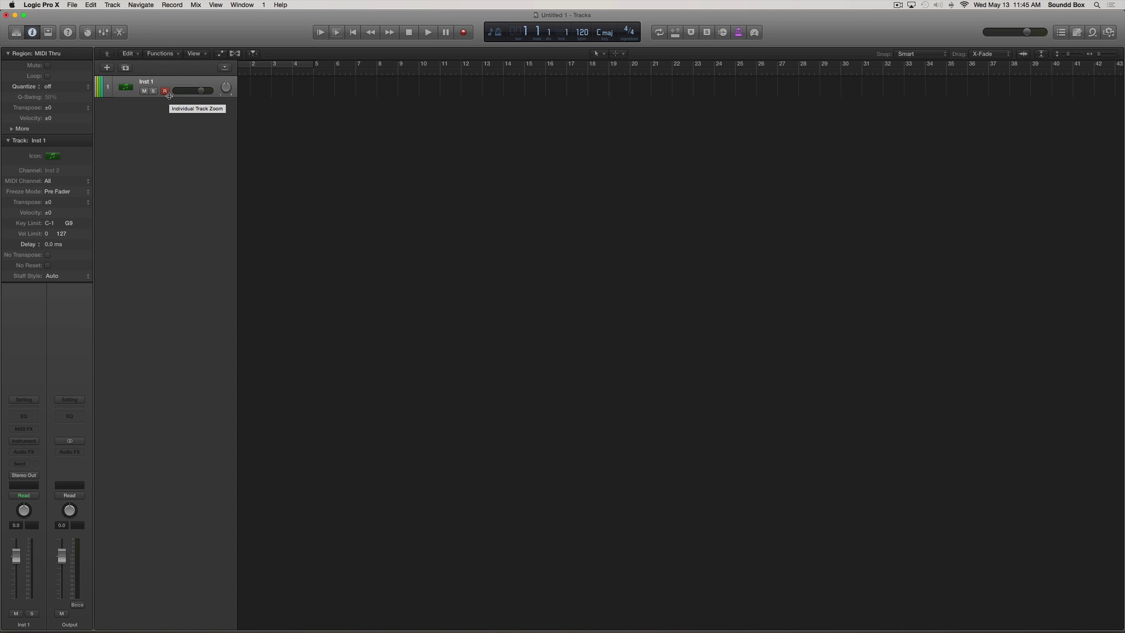
In the new-track dialog, preview the Audio, guitar/bass and Drummer track types, then return to Software Instrument & MIDI.
key("alt+super+n")
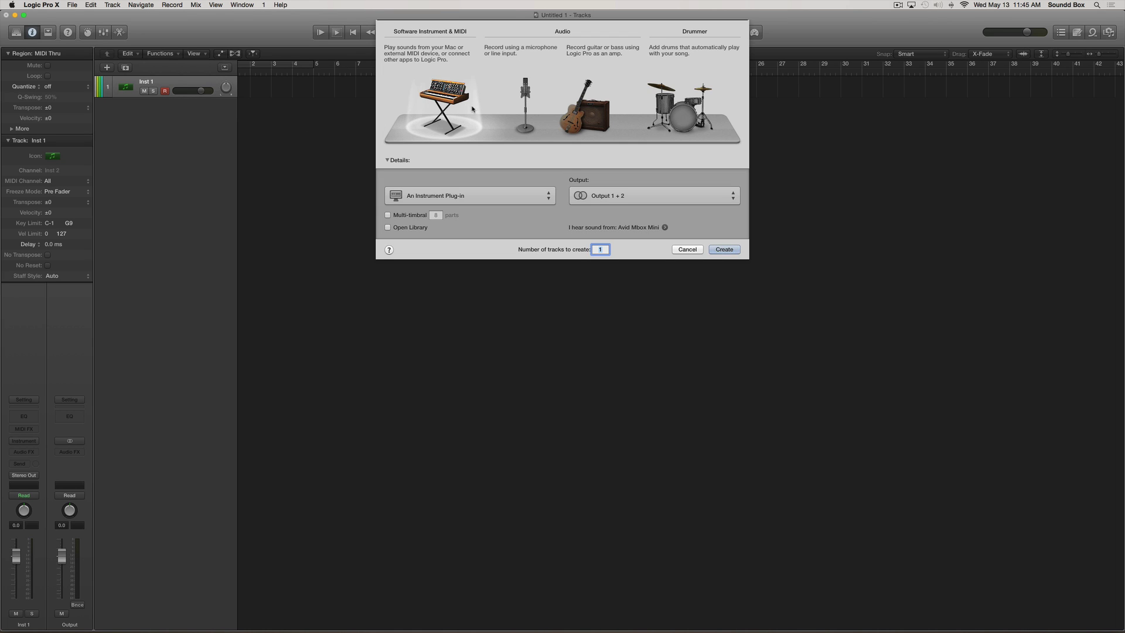
left_click(525, 104)
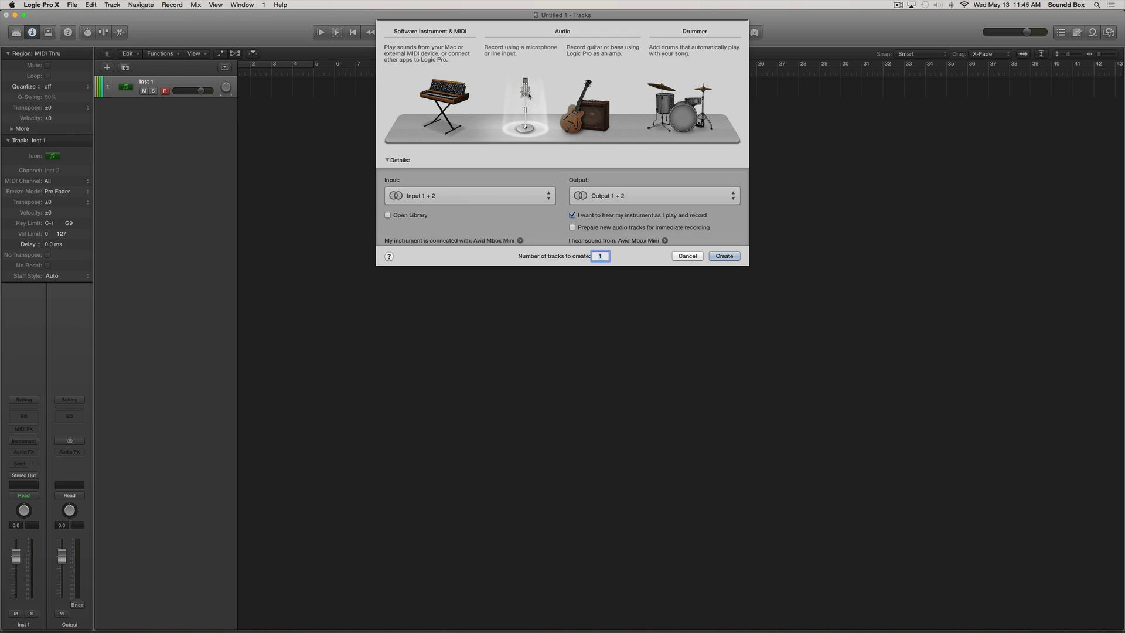
left_click(589, 107)
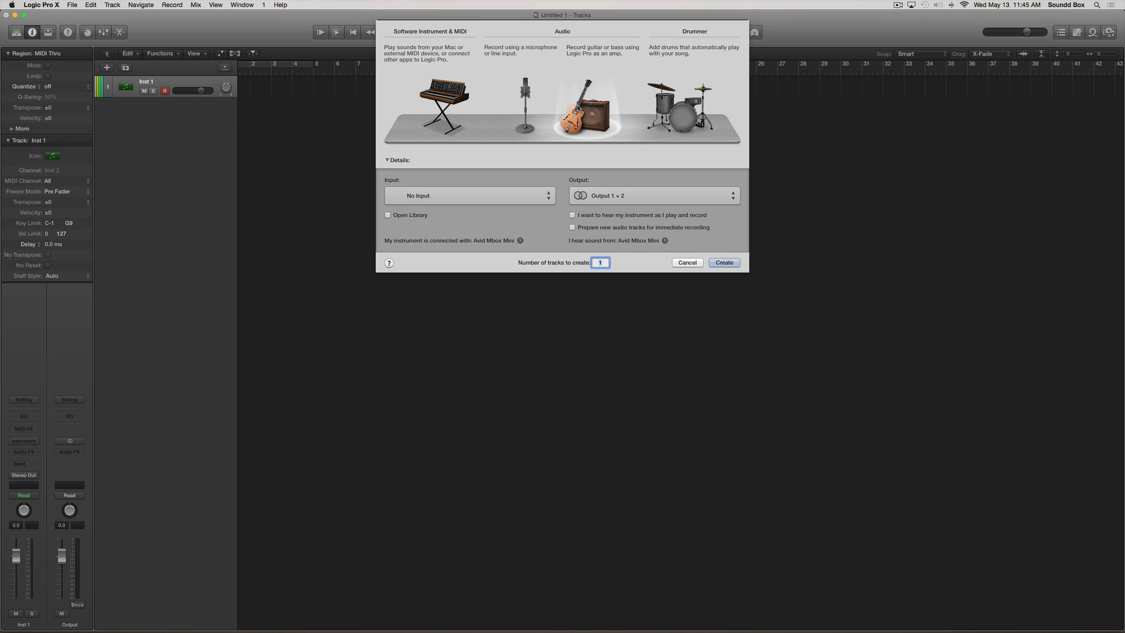
left_click(680, 113)
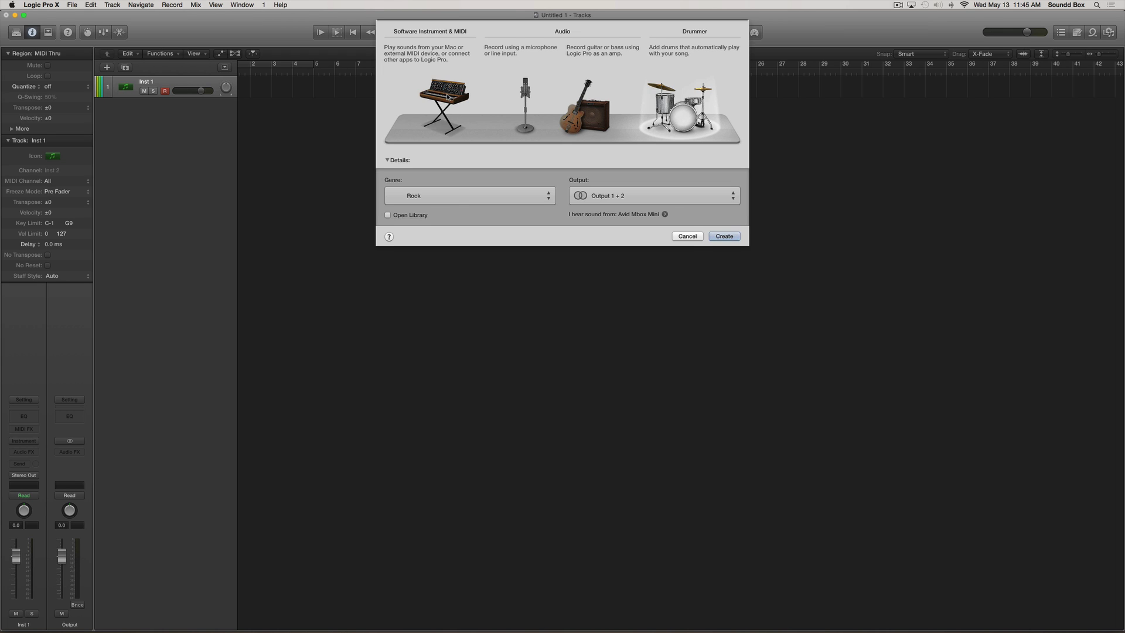
left_click(488, 97)
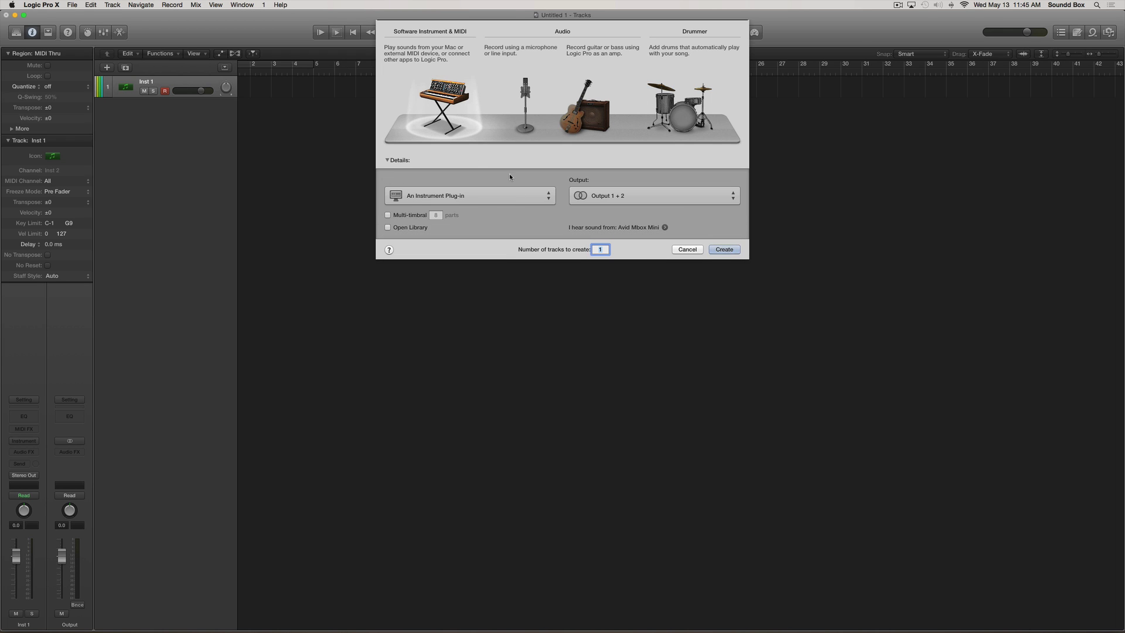
Cancel the new-track dialog and rename the Inst 1 track to 'MASCHINE'.
left_click(687, 249)
double_click(172, 83)
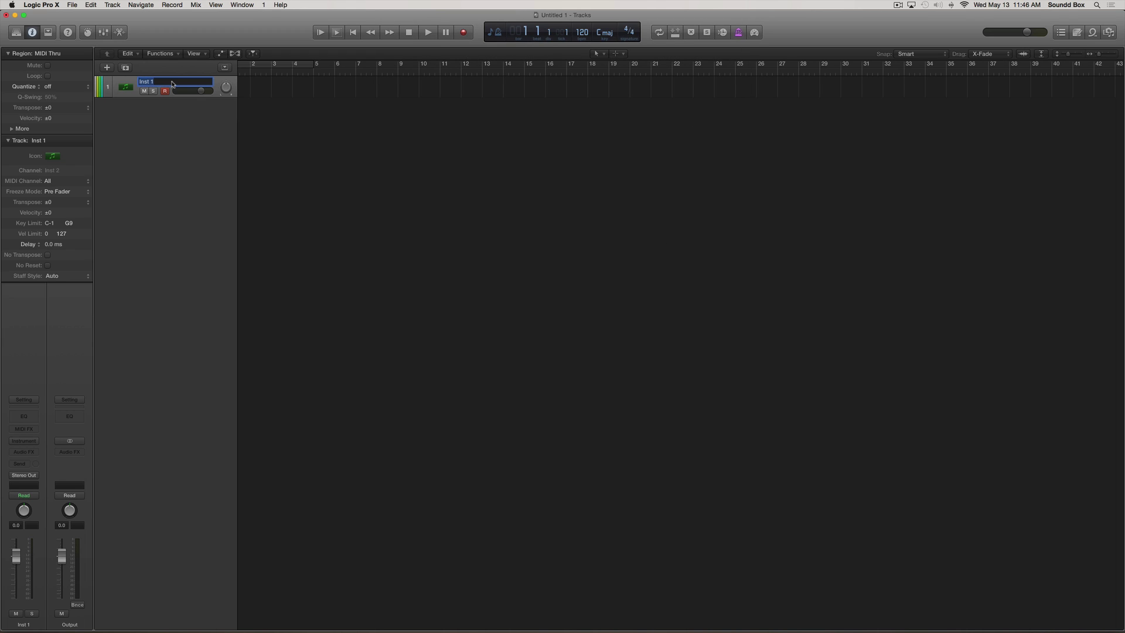
type("MASCHINE")
key("Return")
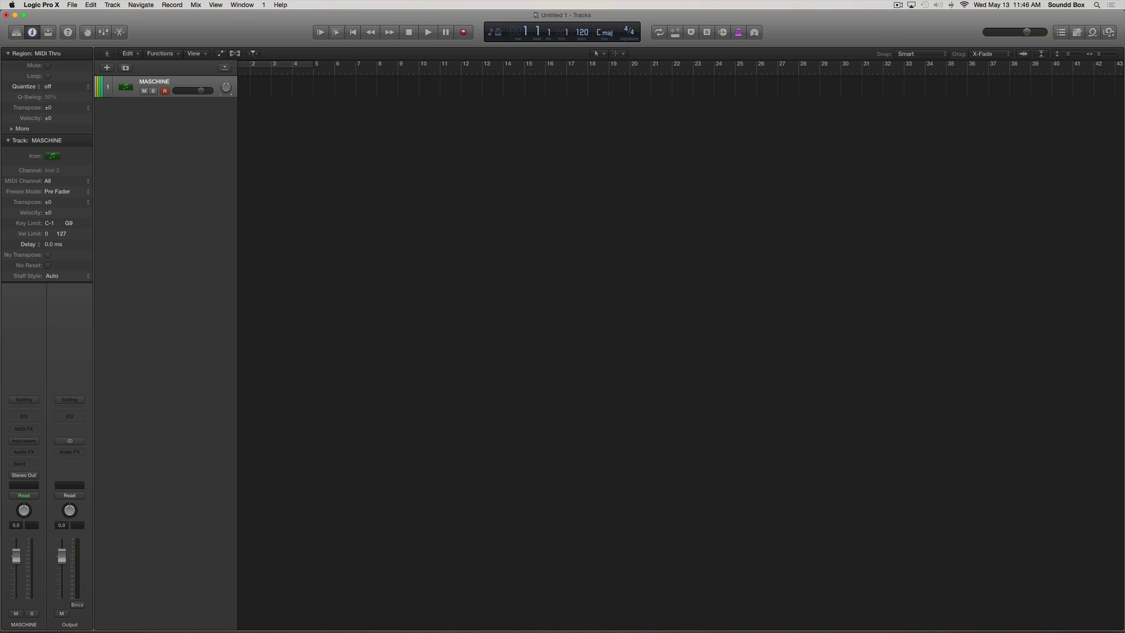
scroll(297, 94, "left", 2)
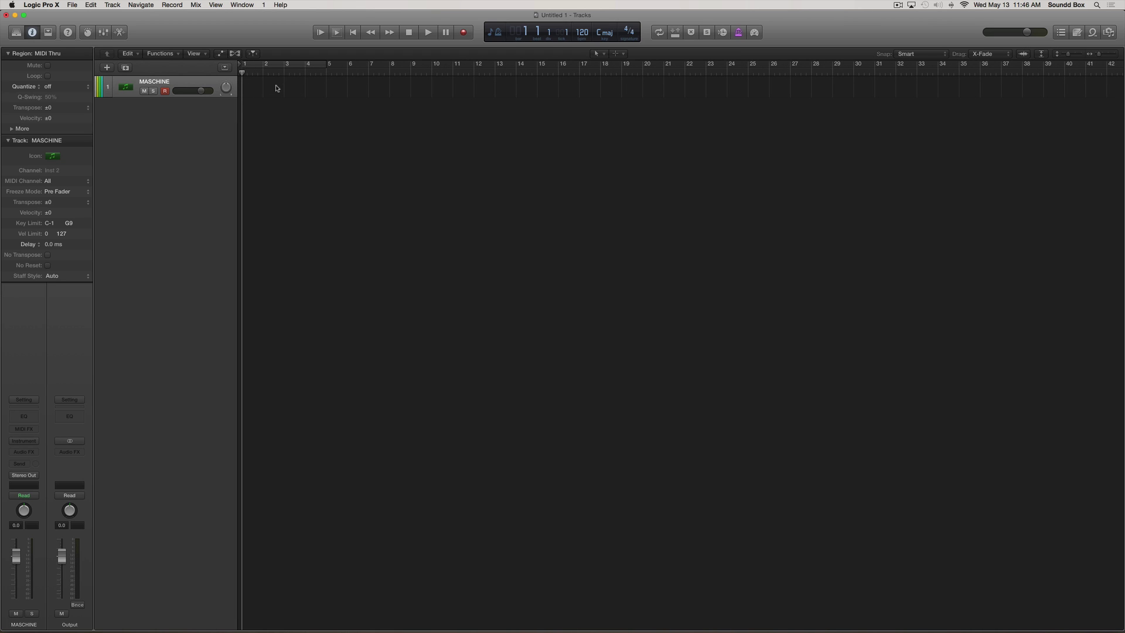
left_click_drag(247, 89, 562, 139)
Show the Mixer and browse the MASCHINE Input slot to AU Instruments > Native Instruments > Maschine 2 > Stereo.
key("x")
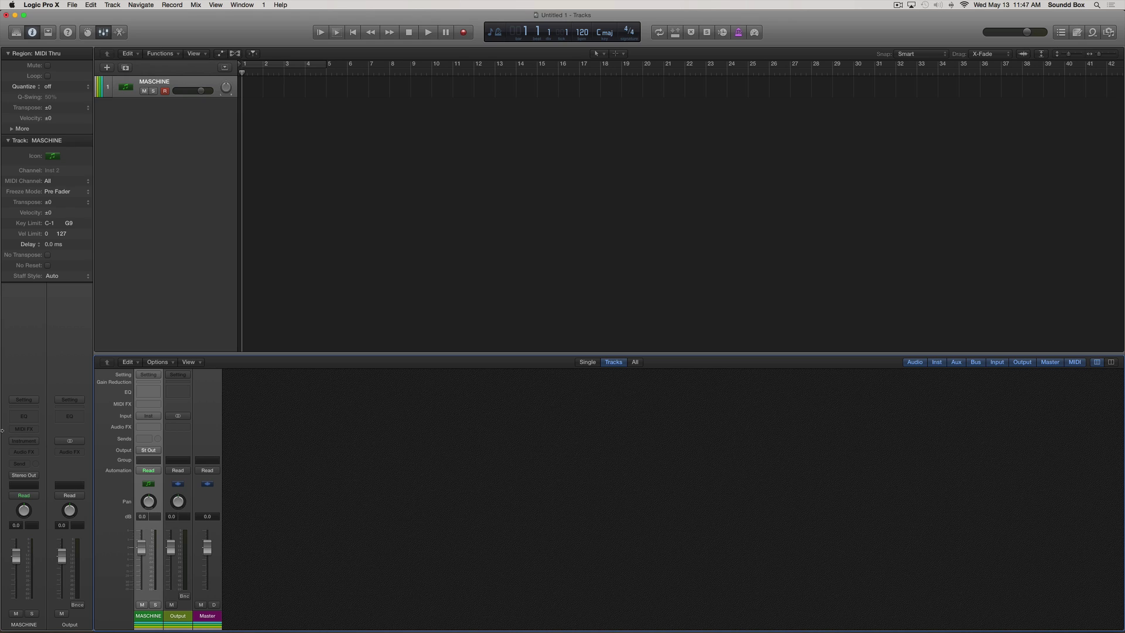
left_click(149, 416)
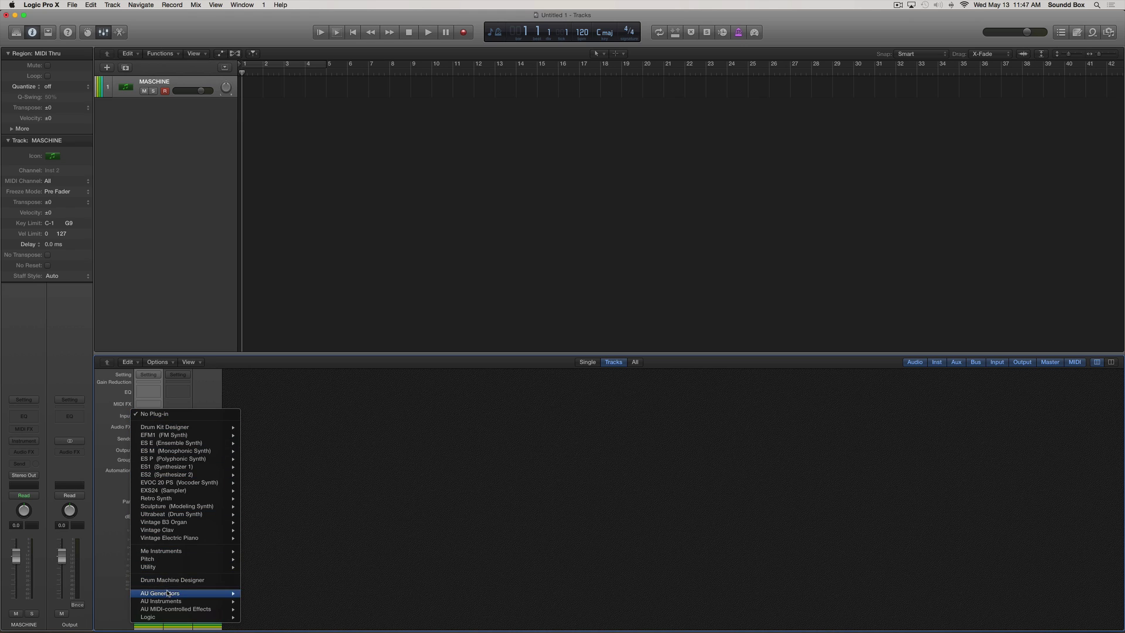
mouse_move(181, 602)
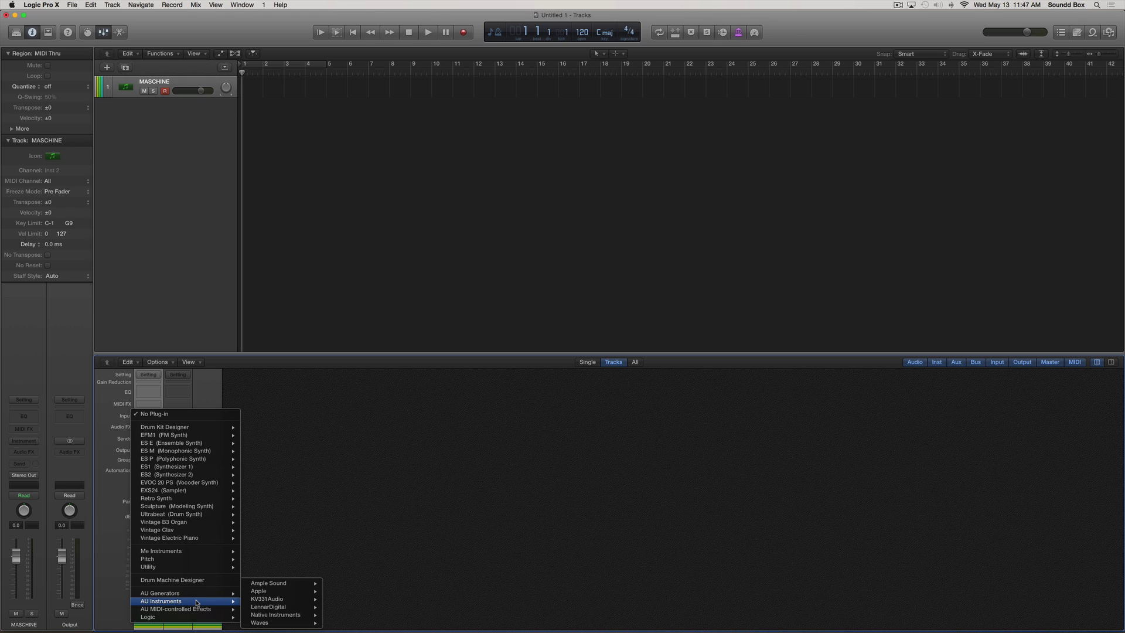
mouse_move(275, 603)
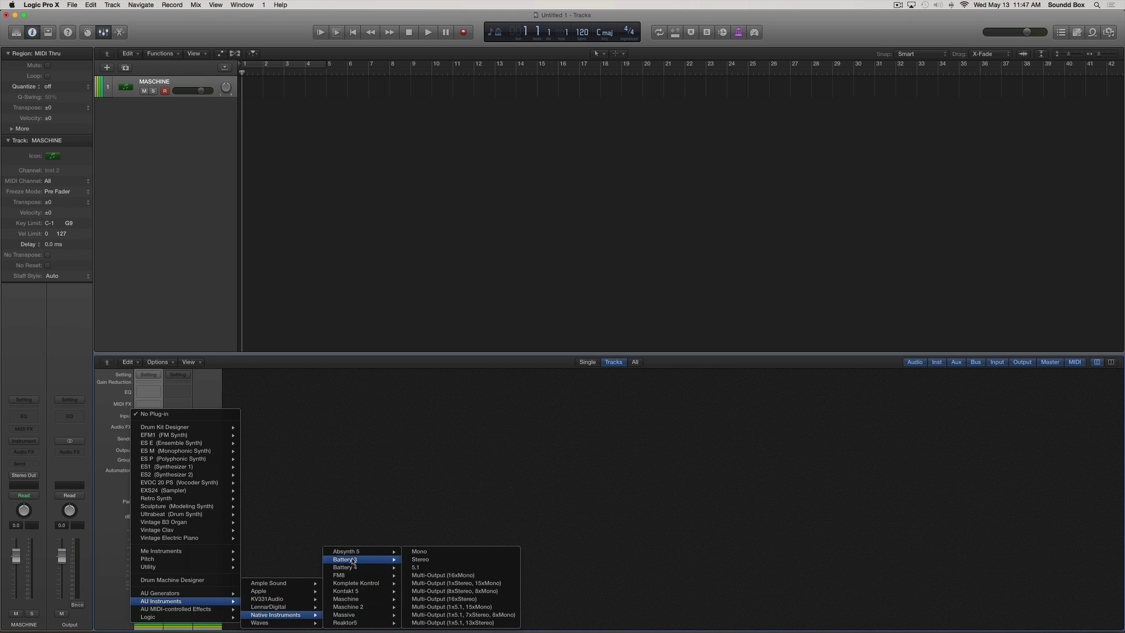
mouse_move(357, 610)
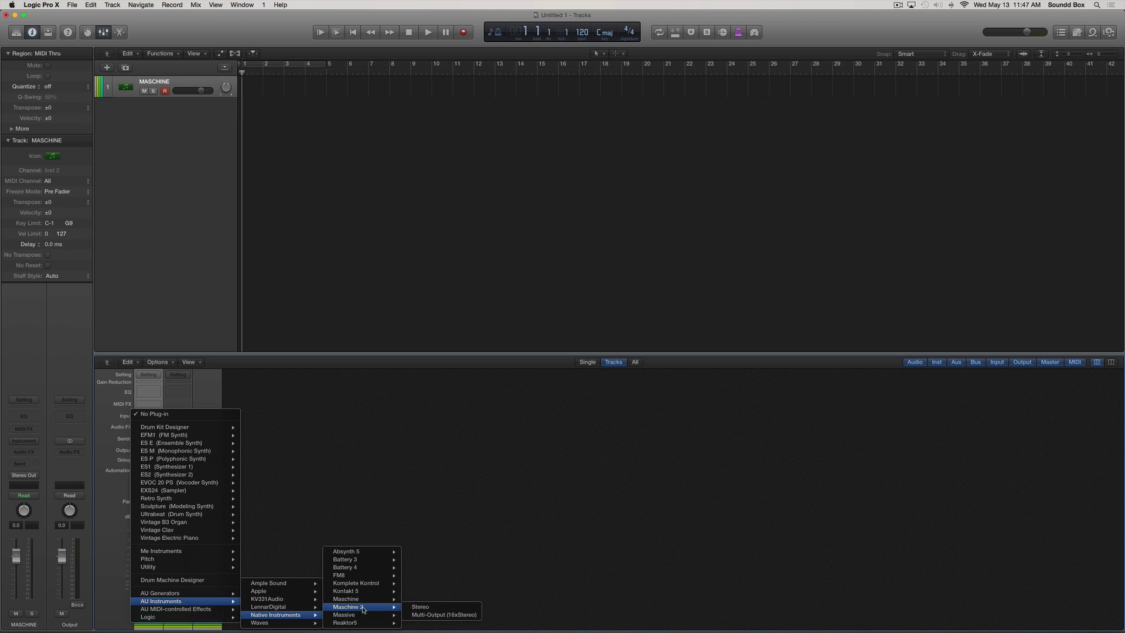
Load Maschine 2 Stereo, centre its window, and put 00-art-eh03 into Sound 1 of Group A1.
left_click(426, 608)
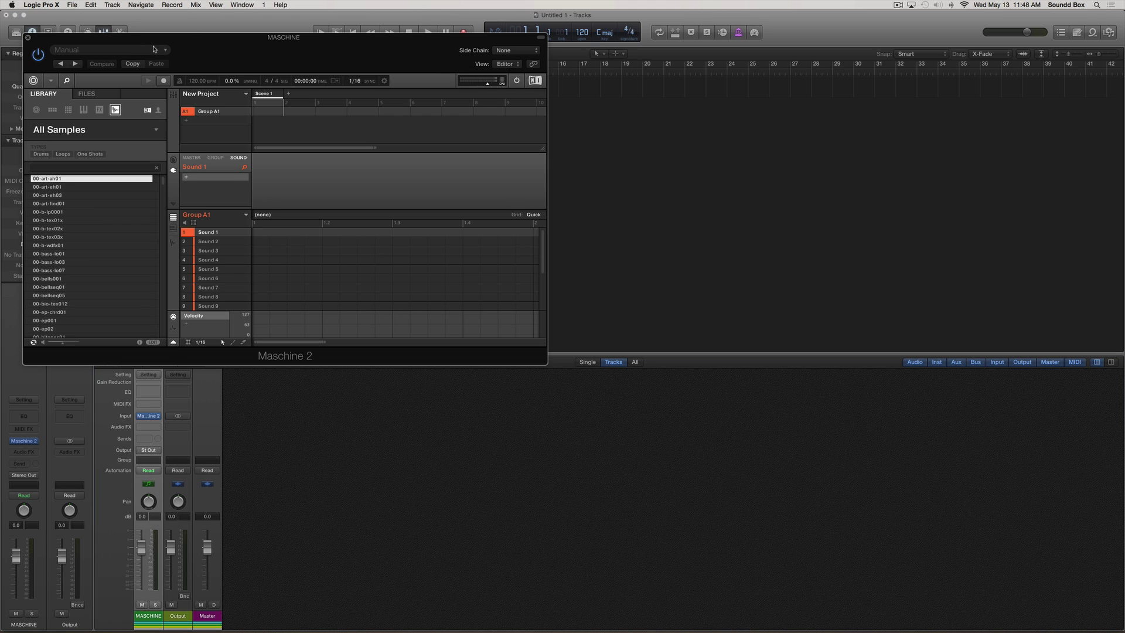
left_click_drag(154, 38, 469, 49)
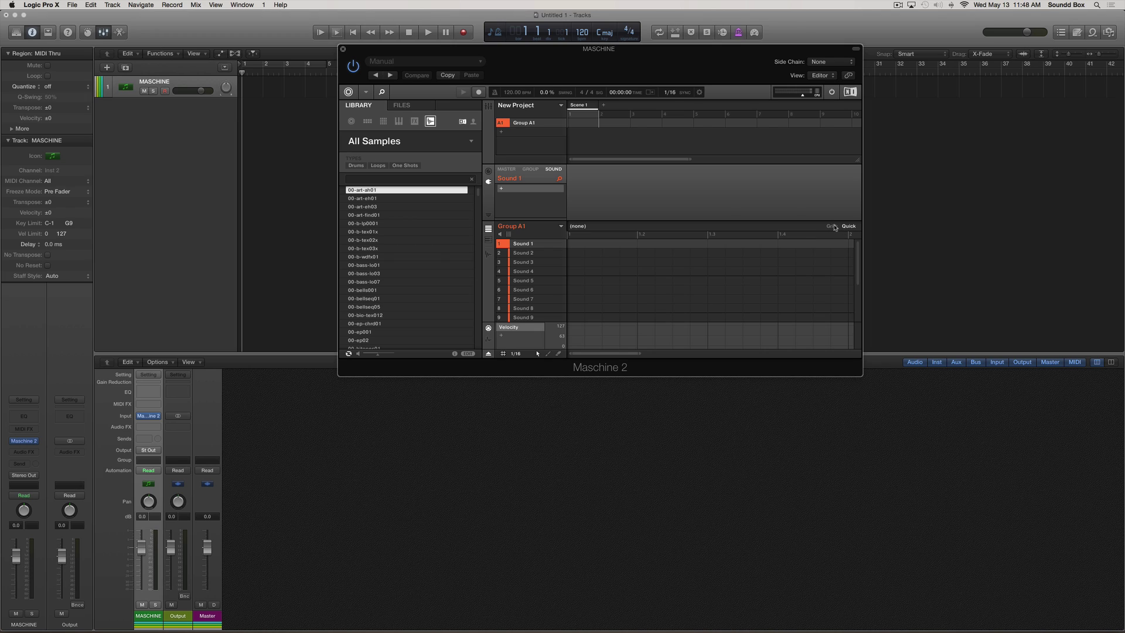
left_click(538, 252)
left_click(538, 244)
double_click(402, 210)
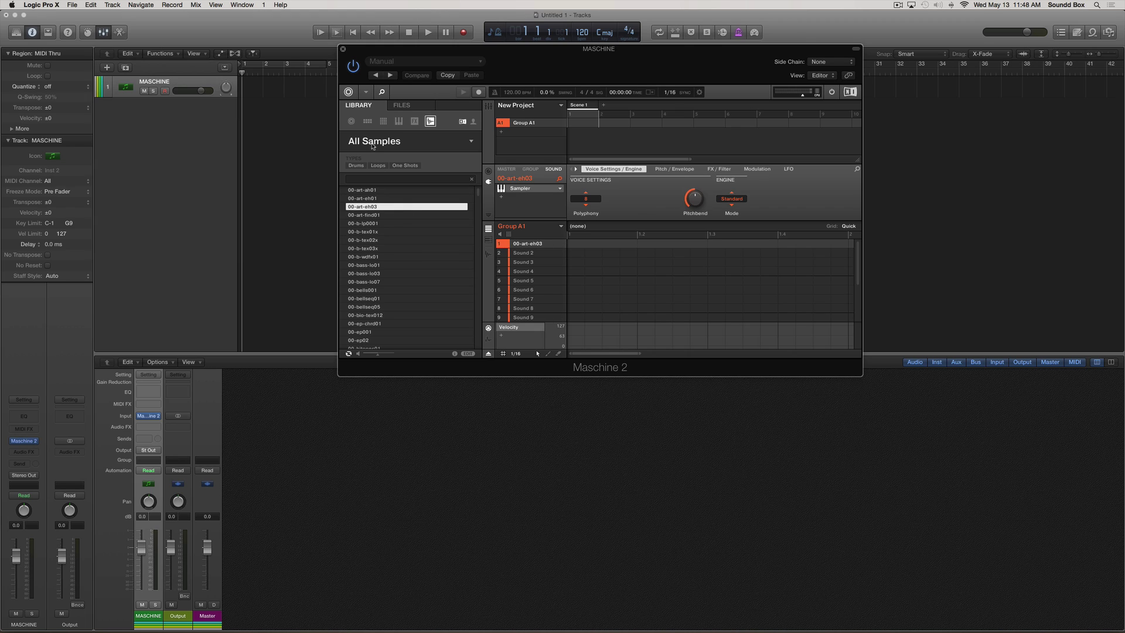
Try the Blow project from the Projects library and dismiss the missing-library warning.
left_click(352, 121)
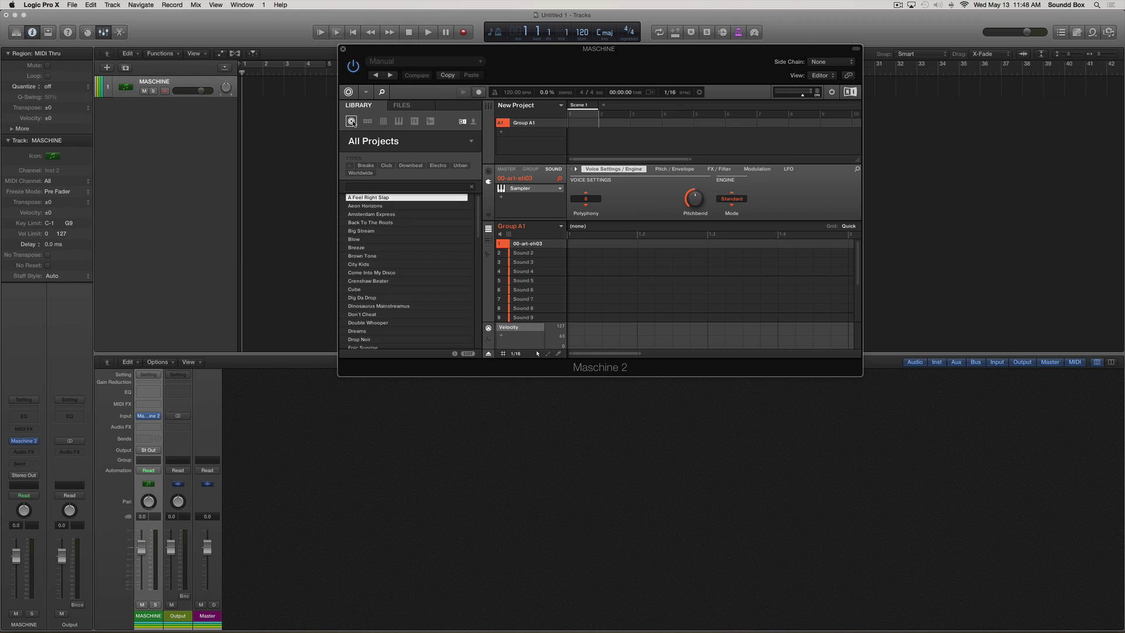
left_click(379, 240)
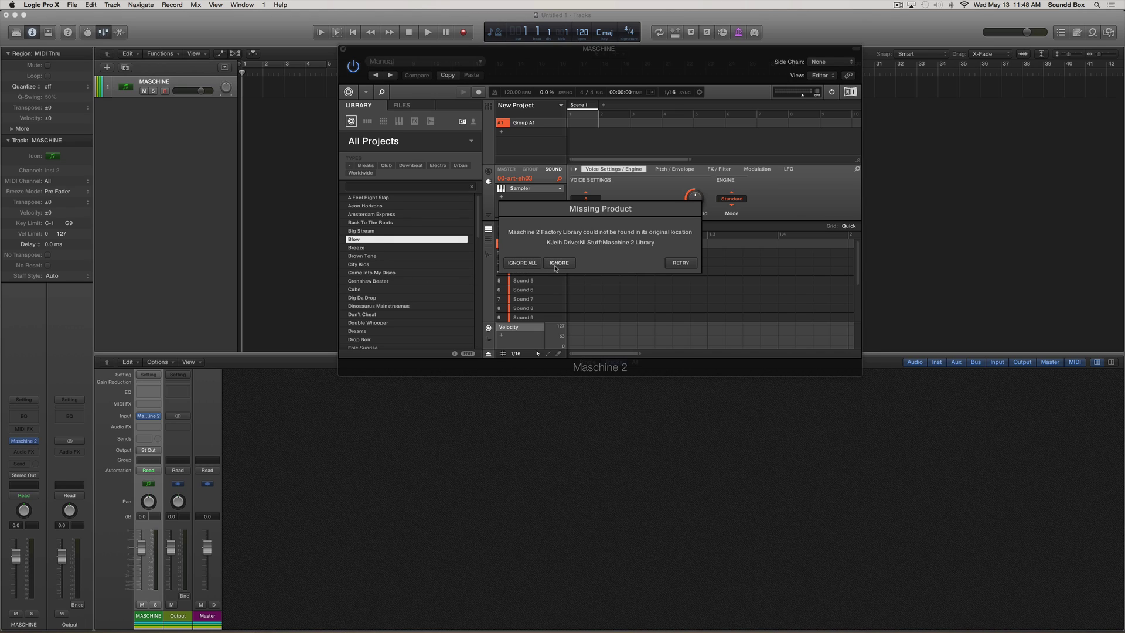
left_click(530, 263)
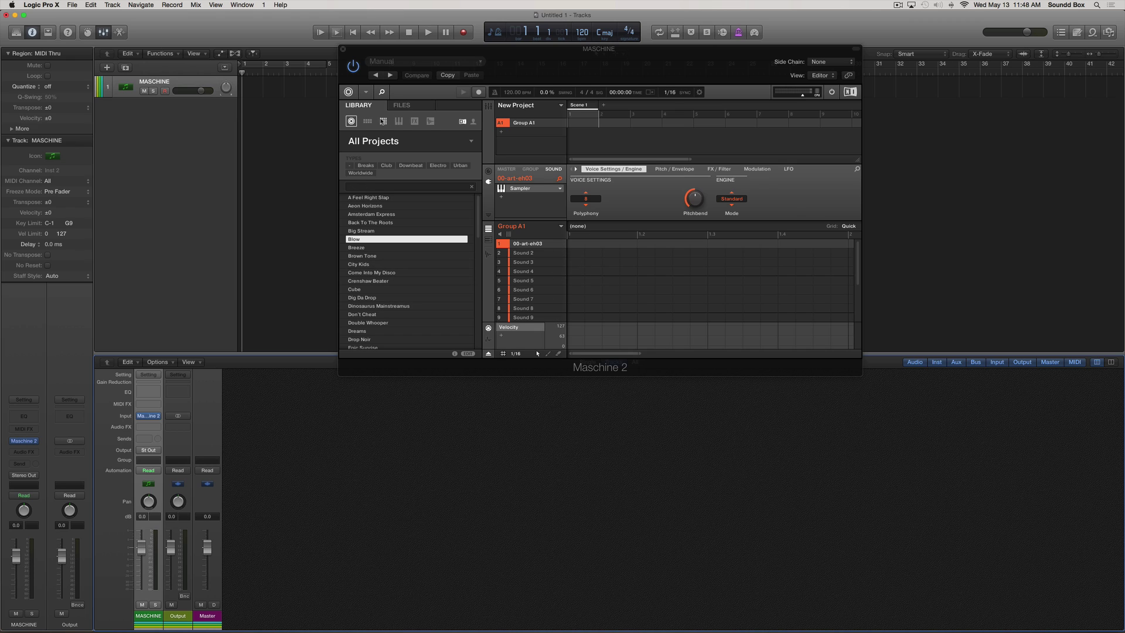
Try the 01 LP Epic Org preset from Instruments, dismiss the Damage warning, and move the window.
left_click(398, 120)
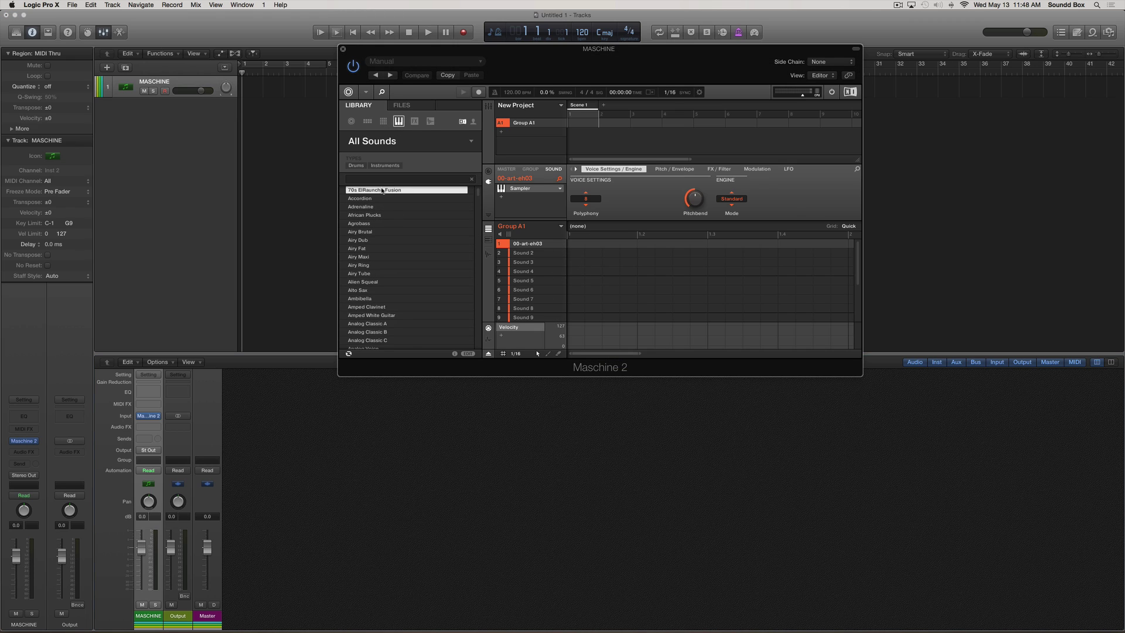
left_click(392, 326)
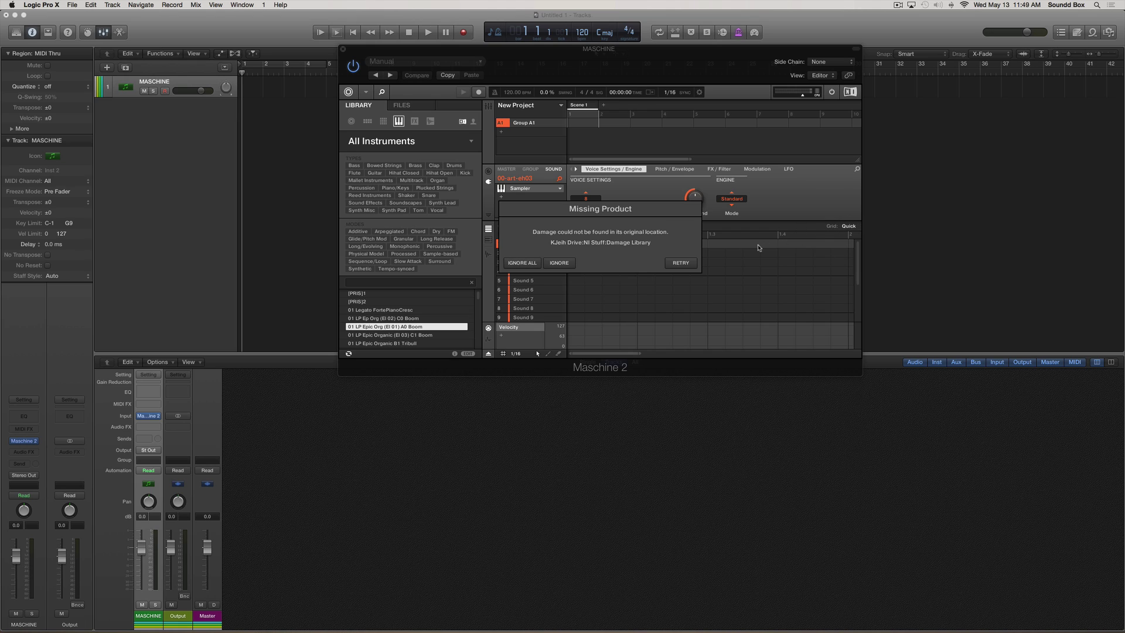
left_click(554, 265)
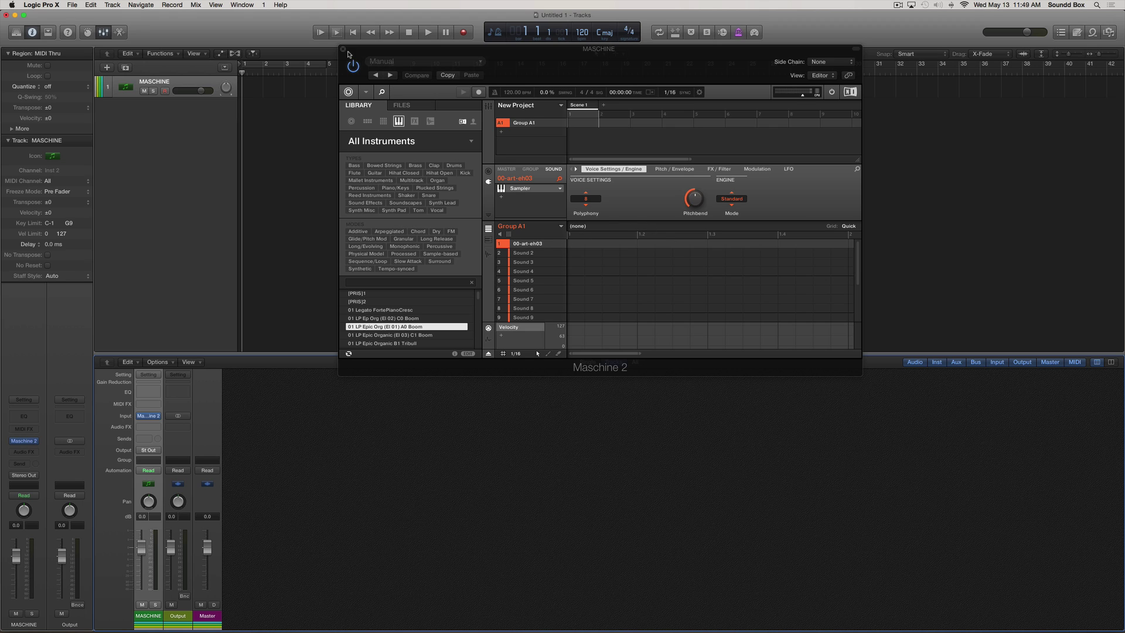
left_click_drag(364, 51, 477, 91)
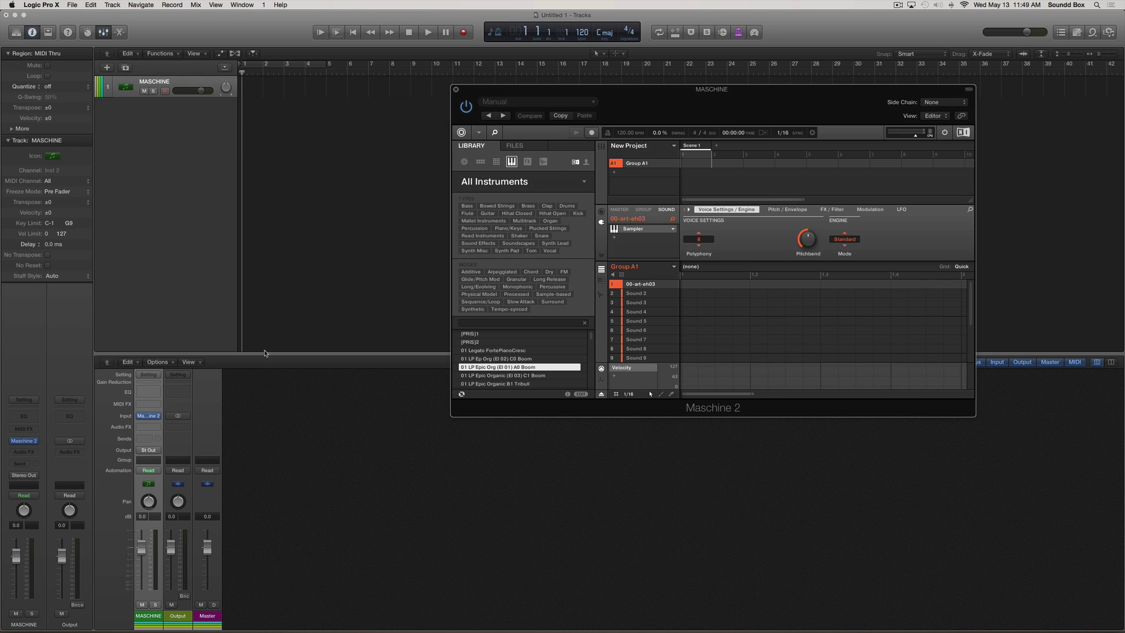
Close the Maschine 2 window, then browse the MASCHINE Input slot list through Me Instruments.
left_click(456, 91)
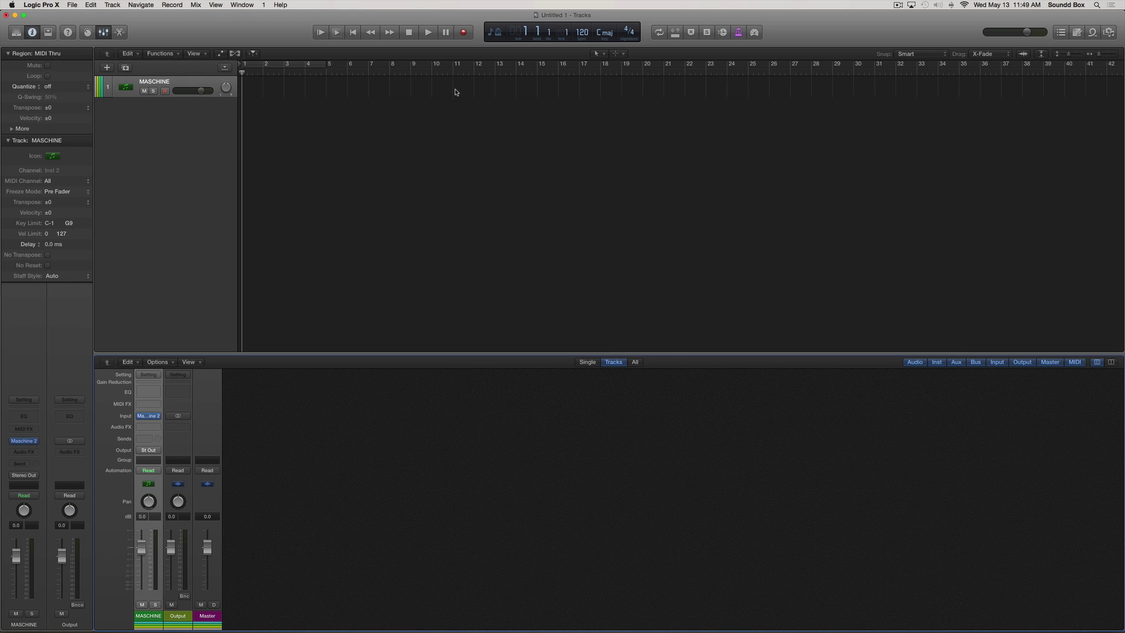
left_click(157, 417)
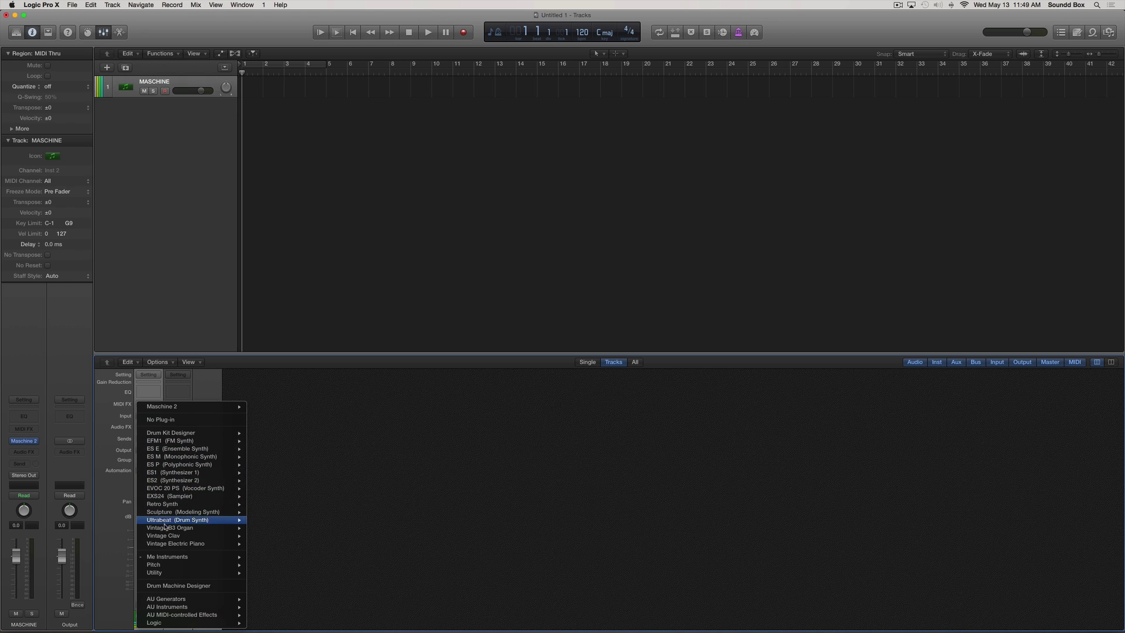
mouse_move(205, 445)
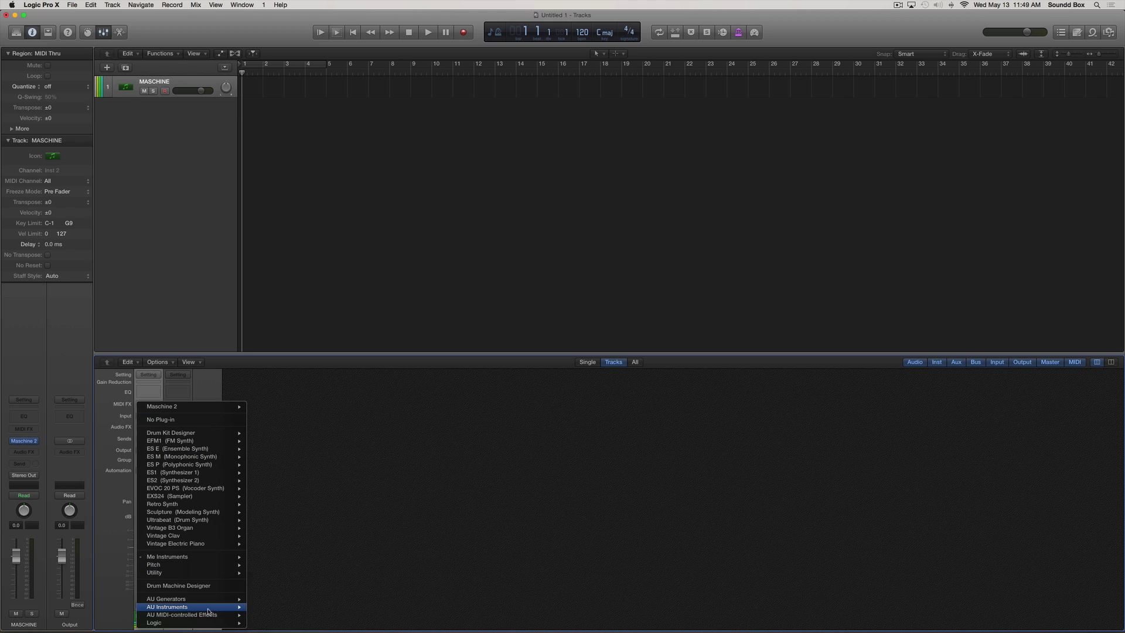
mouse_move(208, 610)
mouse_move(292, 593)
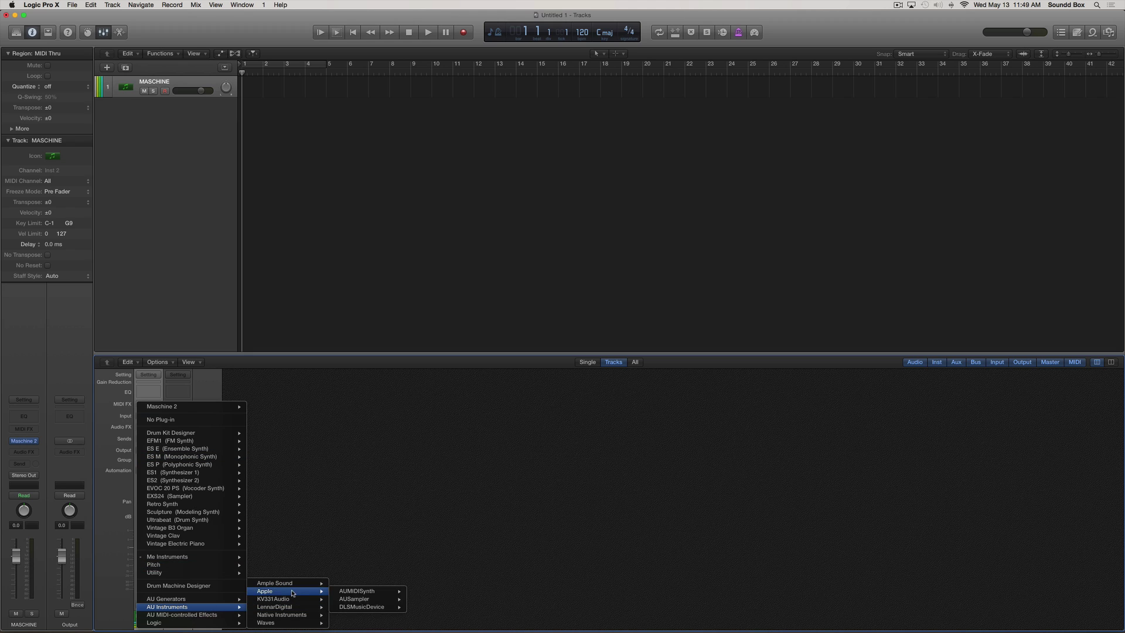
mouse_move(185, 559)
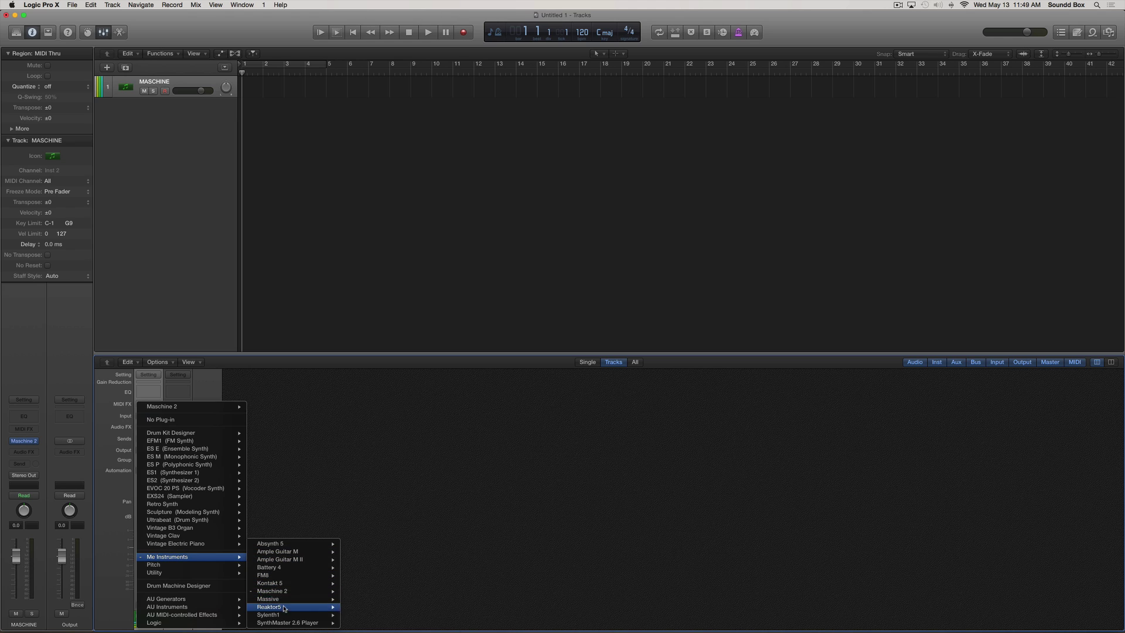
mouse_move(287, 561)
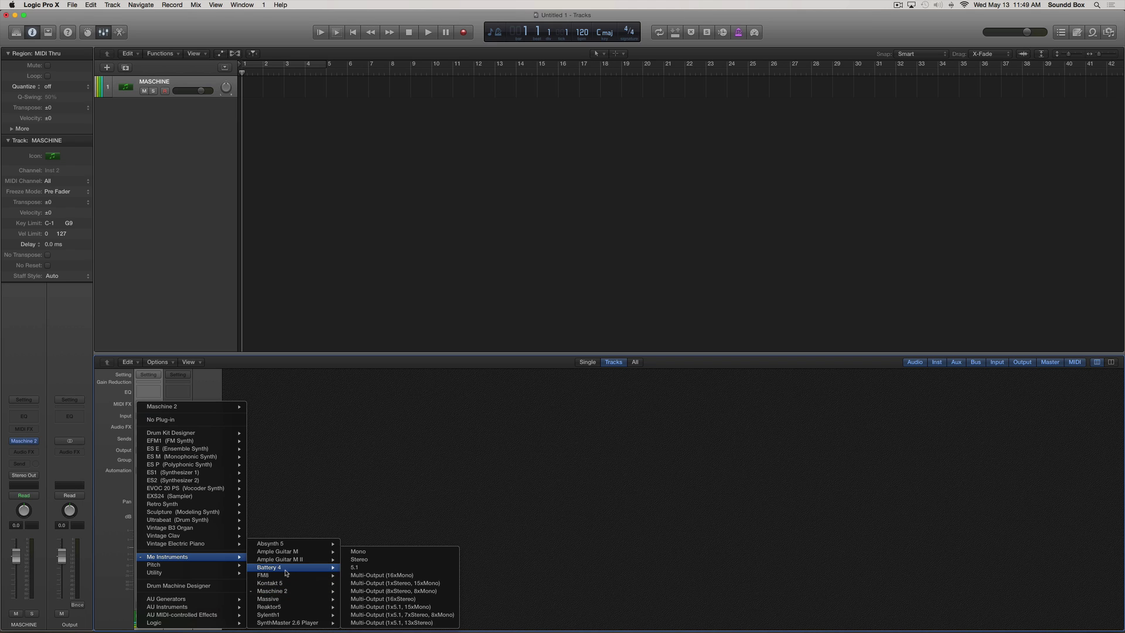
mouse_move(290, 625)
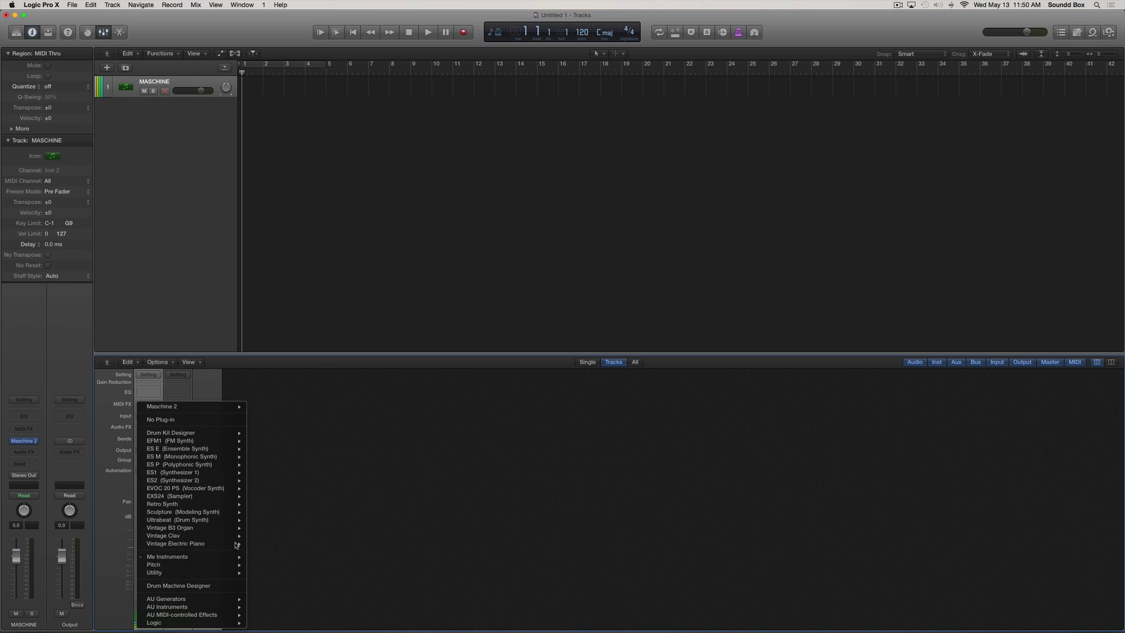
left_click(328, 470)
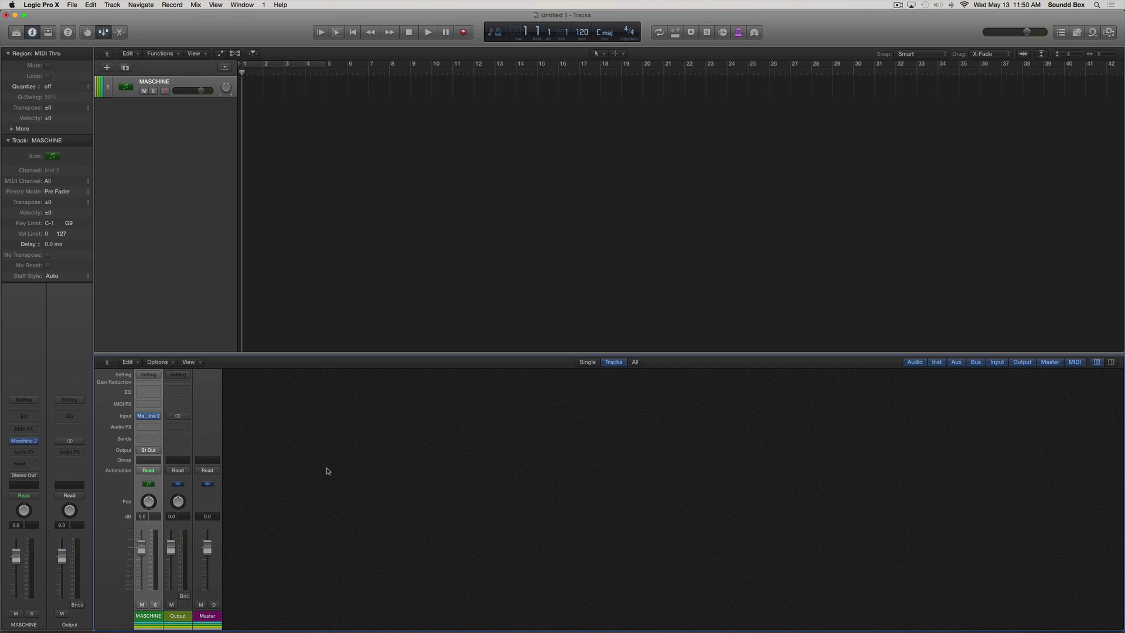
left_click(150, 427)
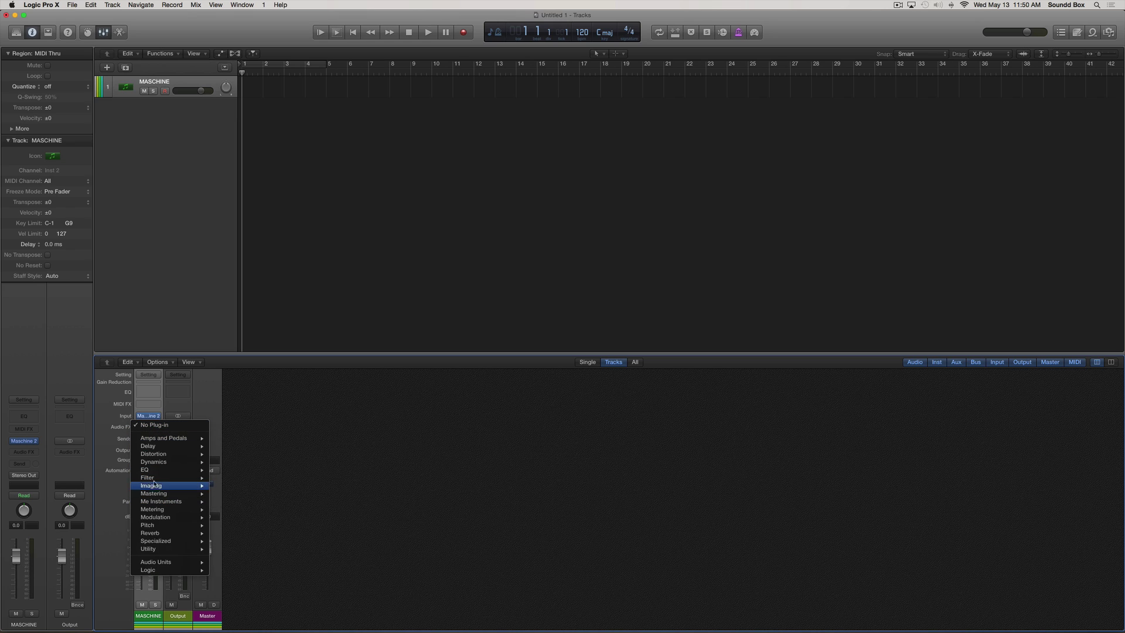
mouse_move(150, 473)
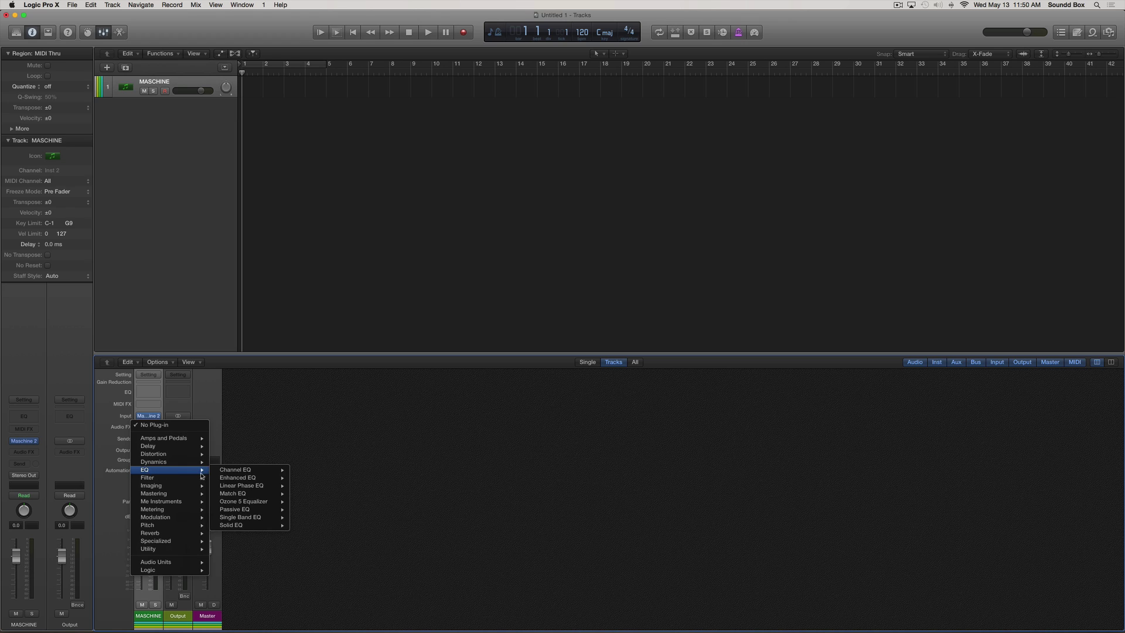
mouse_move(230, 512)
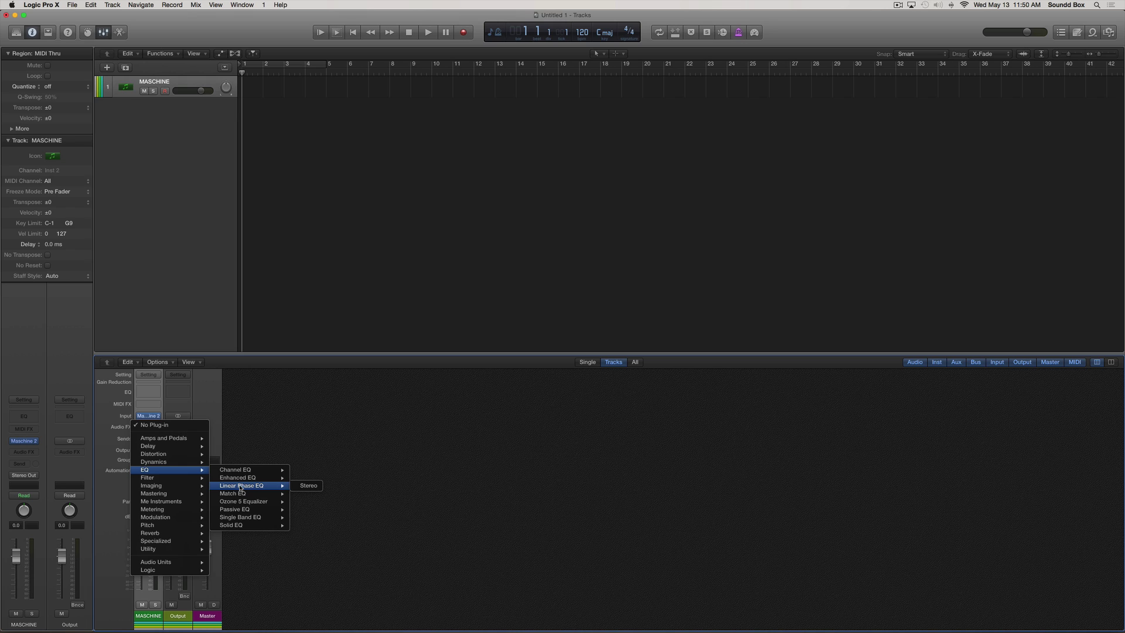
Dismiss the effects list and open the Plug-in Manager from Logic Pro X > Preferences.
left_click(217, 400)
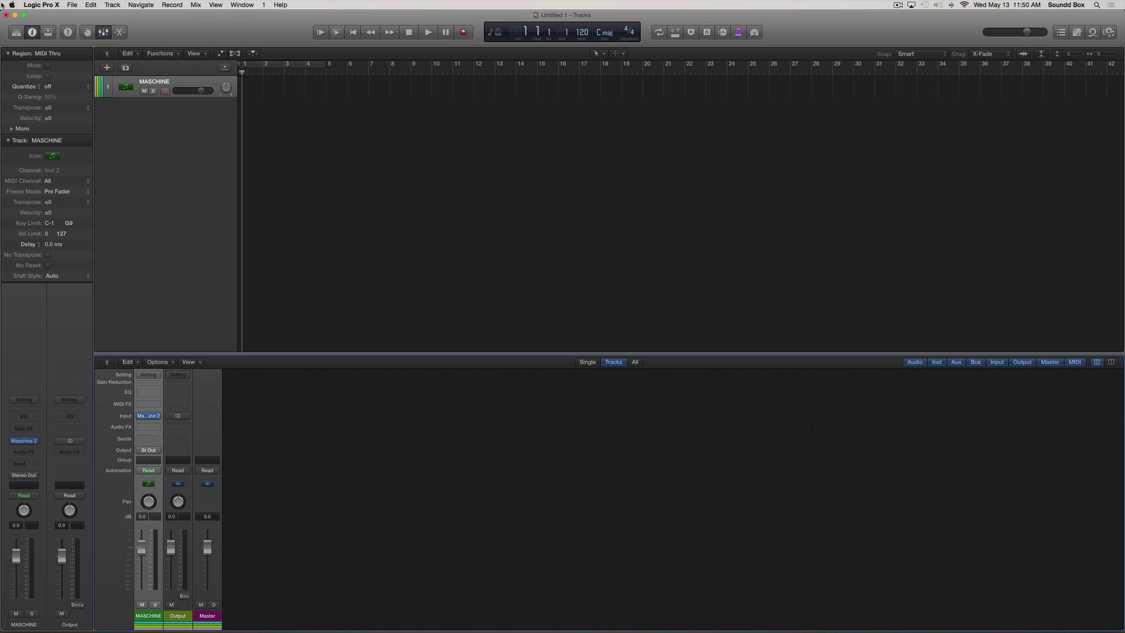
left_click(71, 5)
mouse_move(58, 4)
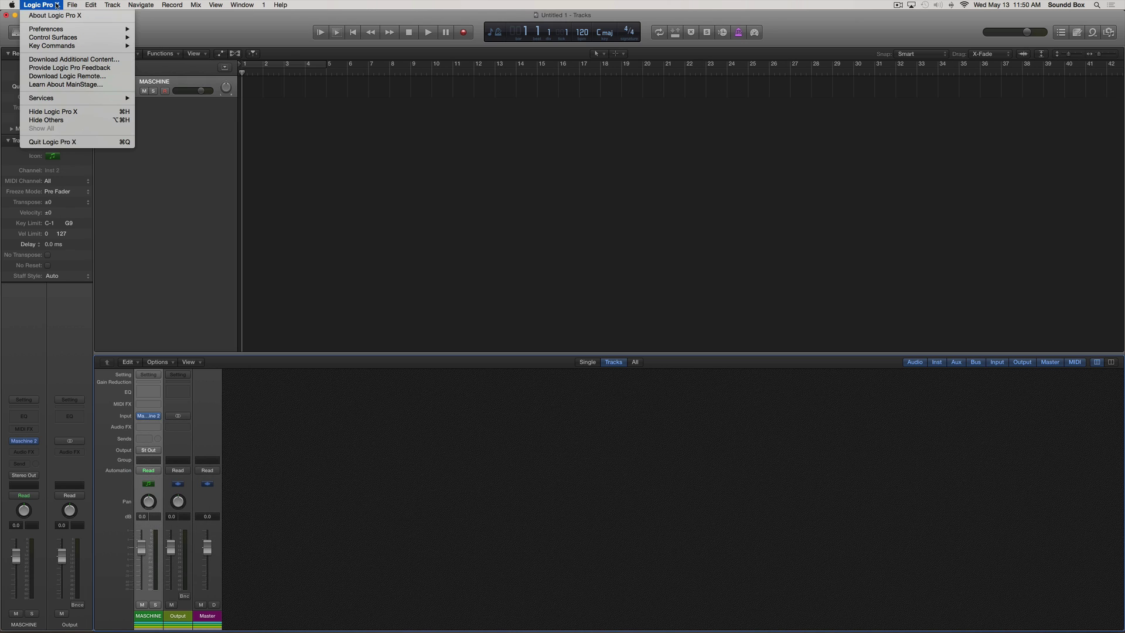
mouse_move(57, 29)
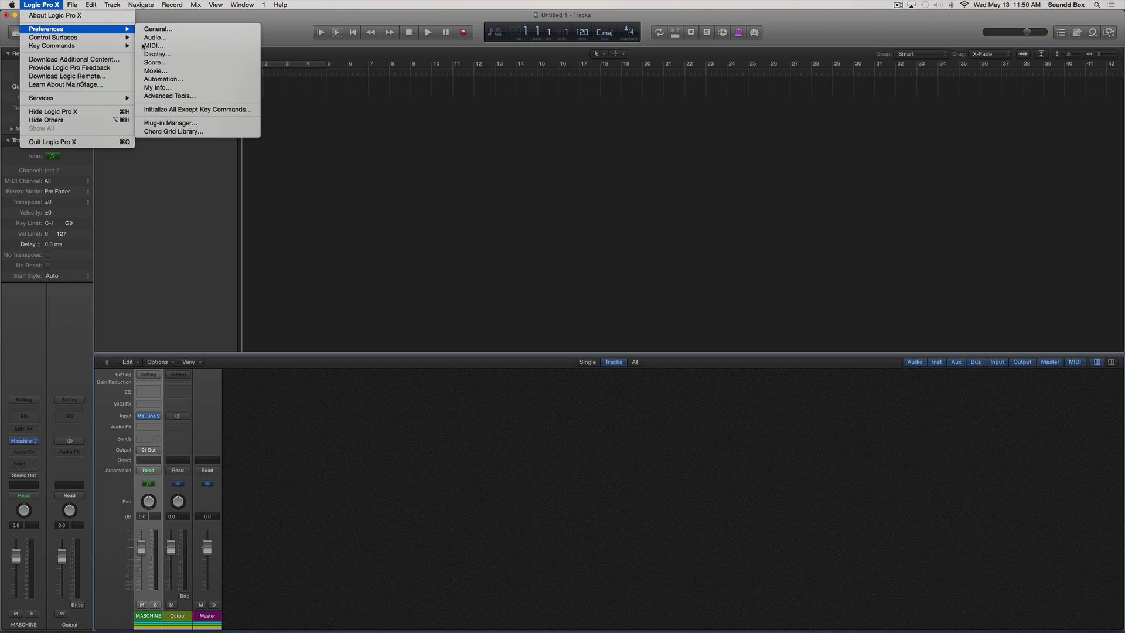
left_click(167, 123)
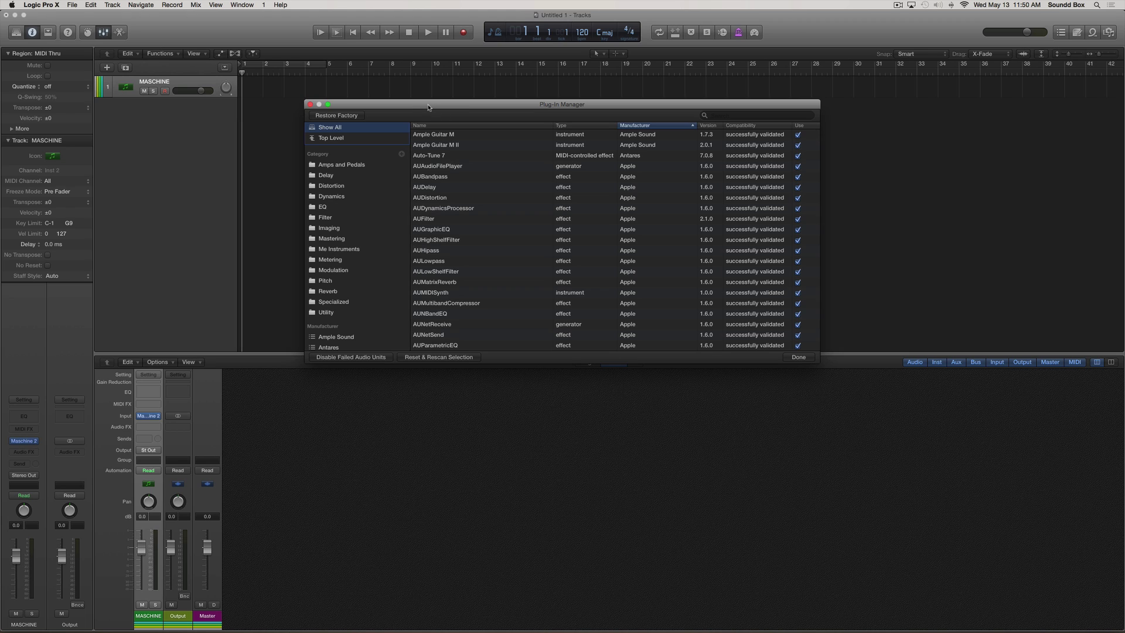
Browse the Amps and Pedals, Delay, Distortion, Dynamics and EQ plug-in categories.
left_click(364, 166)
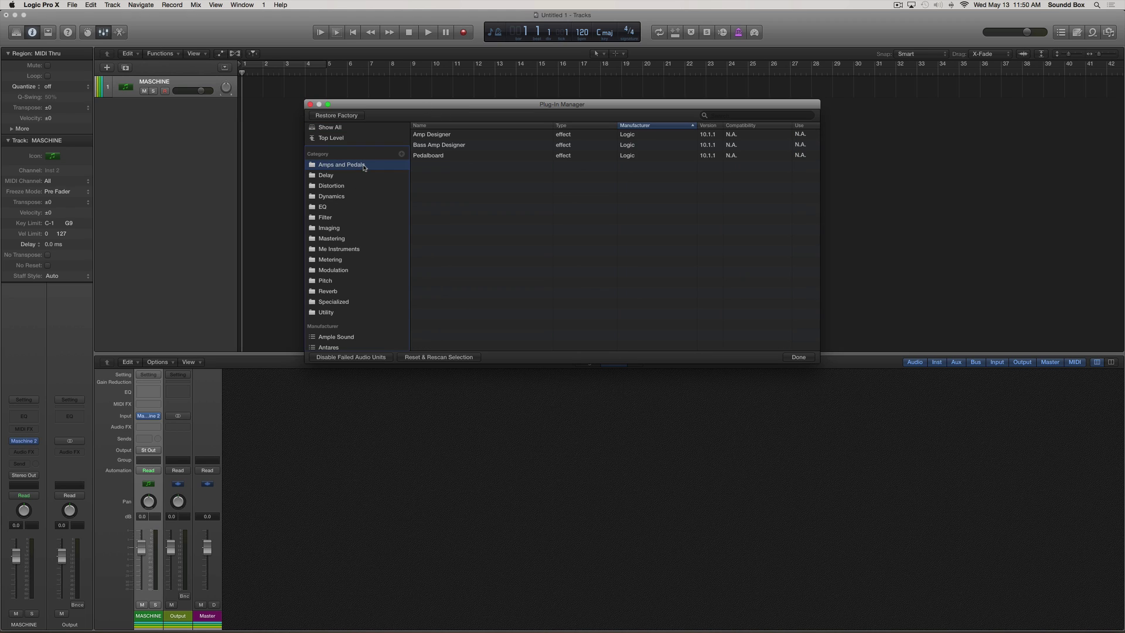
left_click(350, 176)
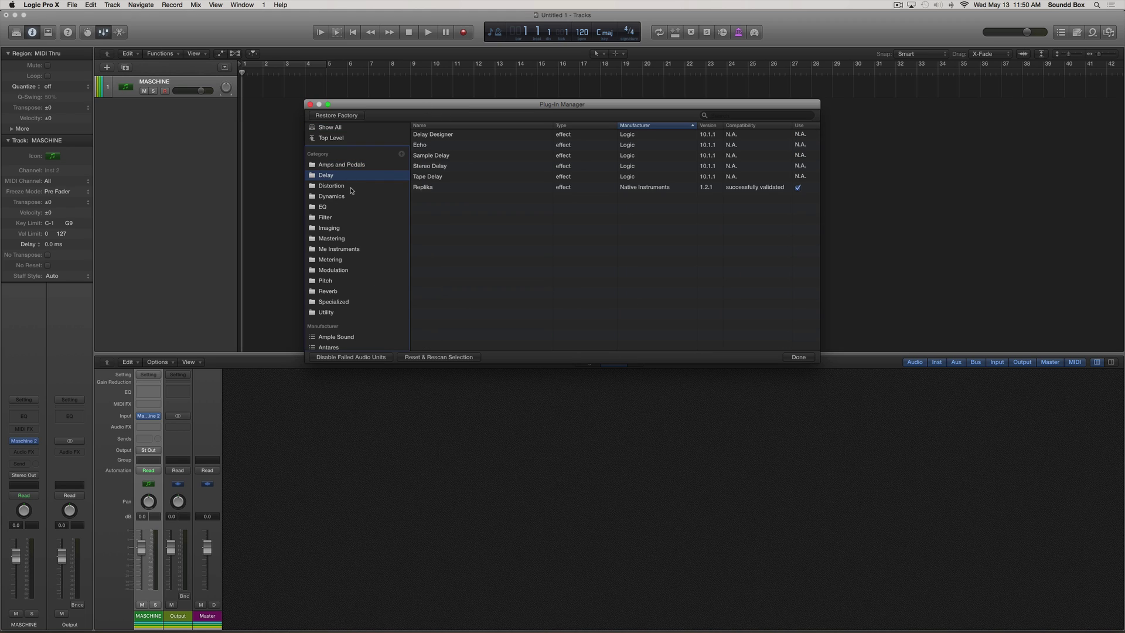
left_click(352, 189)
left_click(352, 197)
left_click(352, 207)
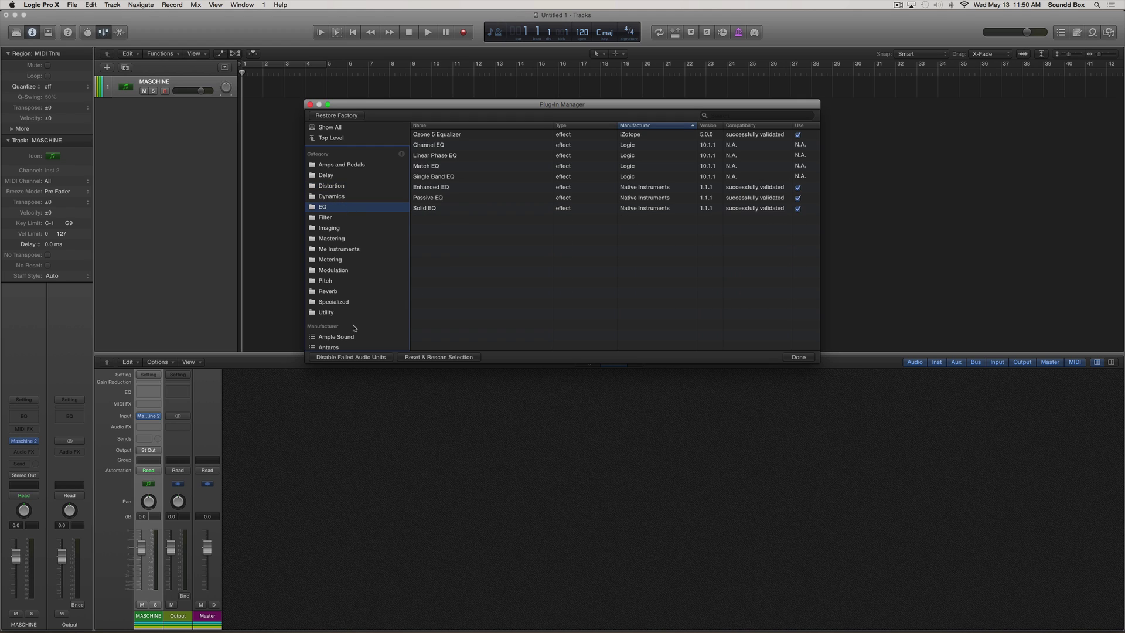
scroll(354, 328, "down", 5)
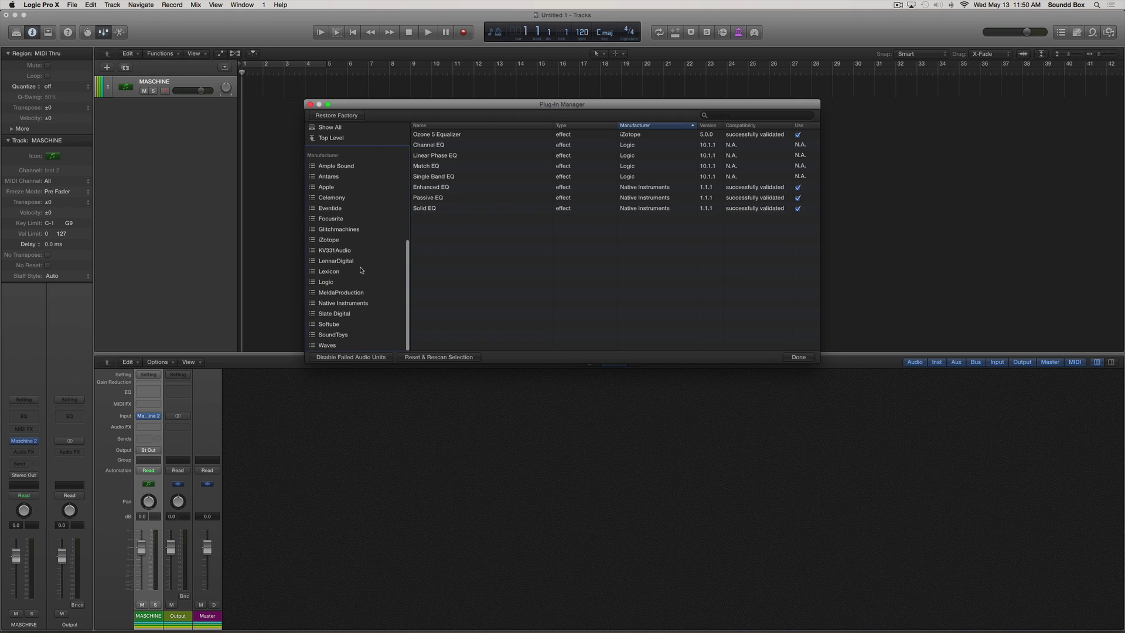
scroll(354, 215, "up", 2)
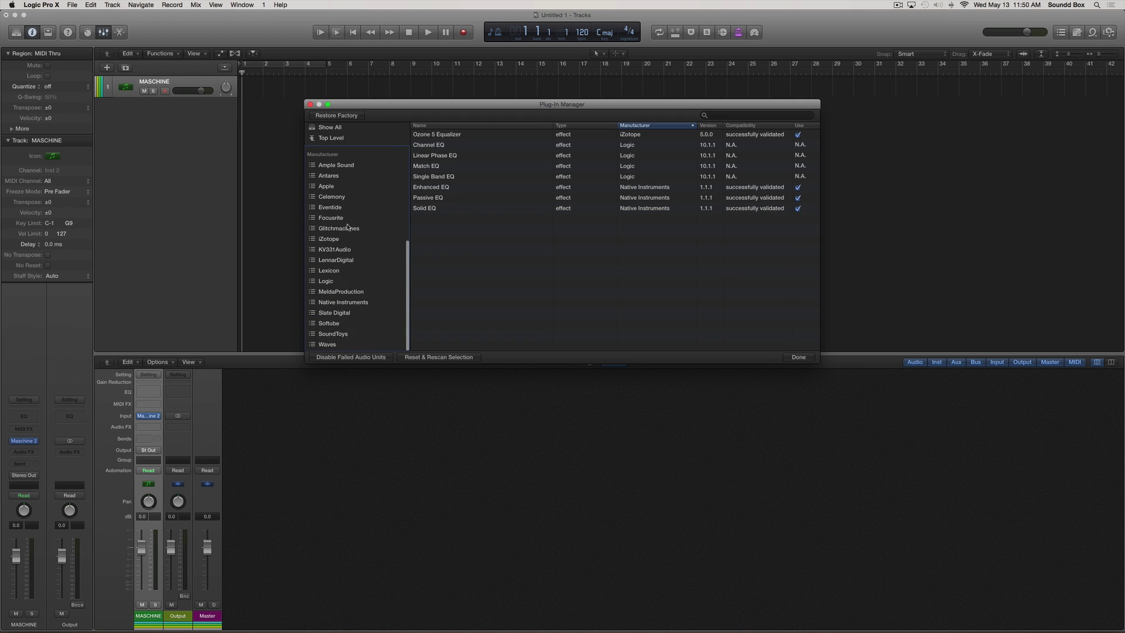
scroll(351, 304, "down", 2)
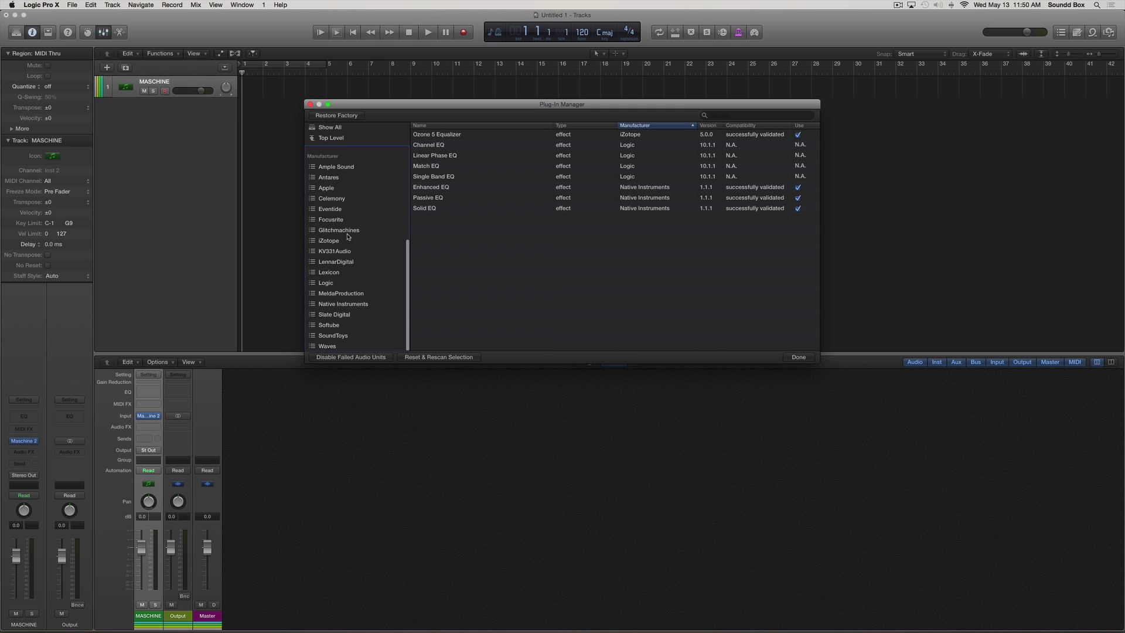
Filter the Plug-in Manager to Ample Sound plug-ins, briefly trying Phase Distortion under Dynamics.
mouse_move(341, 221)
left_mouse_down()
mouse_move(368, 191)
mouse_move(340, 212)
left_mouse_up()
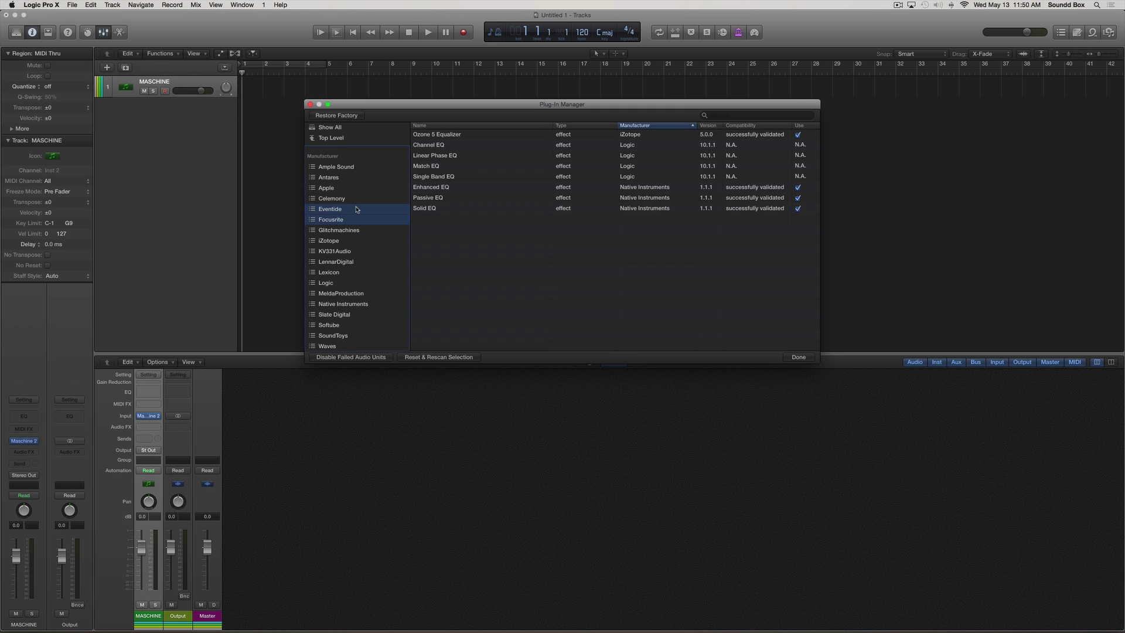
scroll(339, 213, "up", 5)
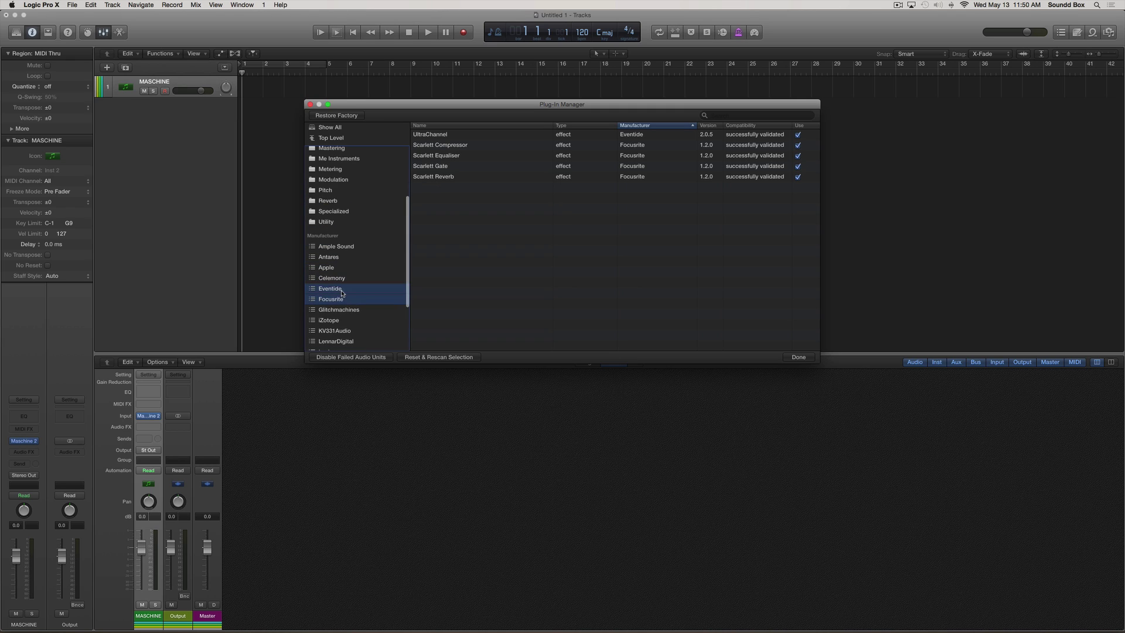
left_click_drag(341, 291, 338, 249)
left_click(338, 249)
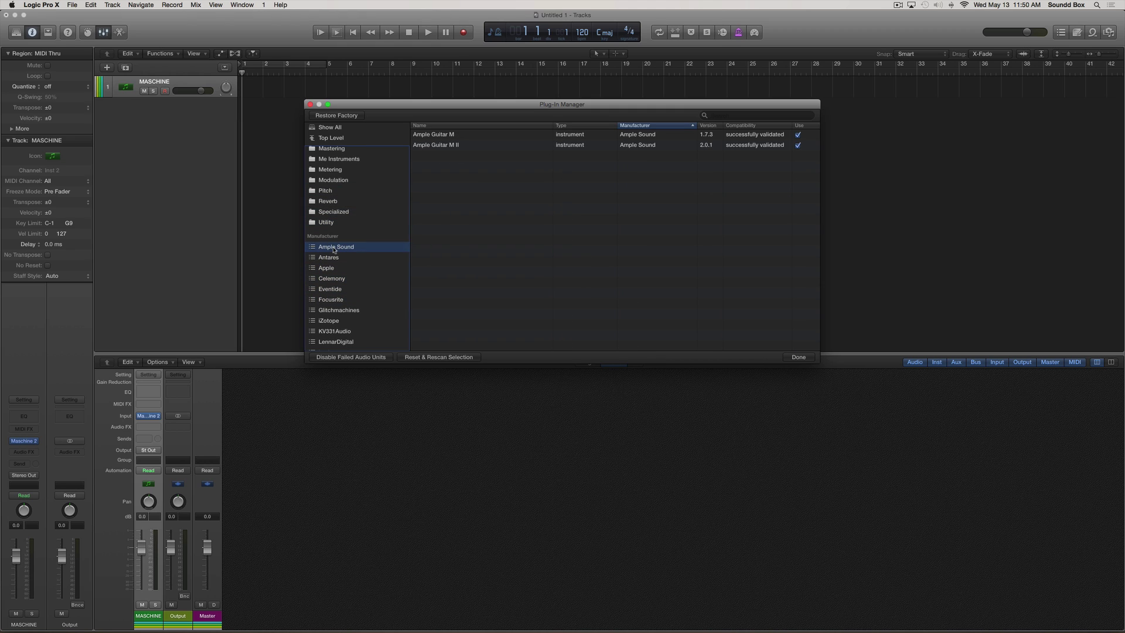
scroll(340, 176, "up", 5)
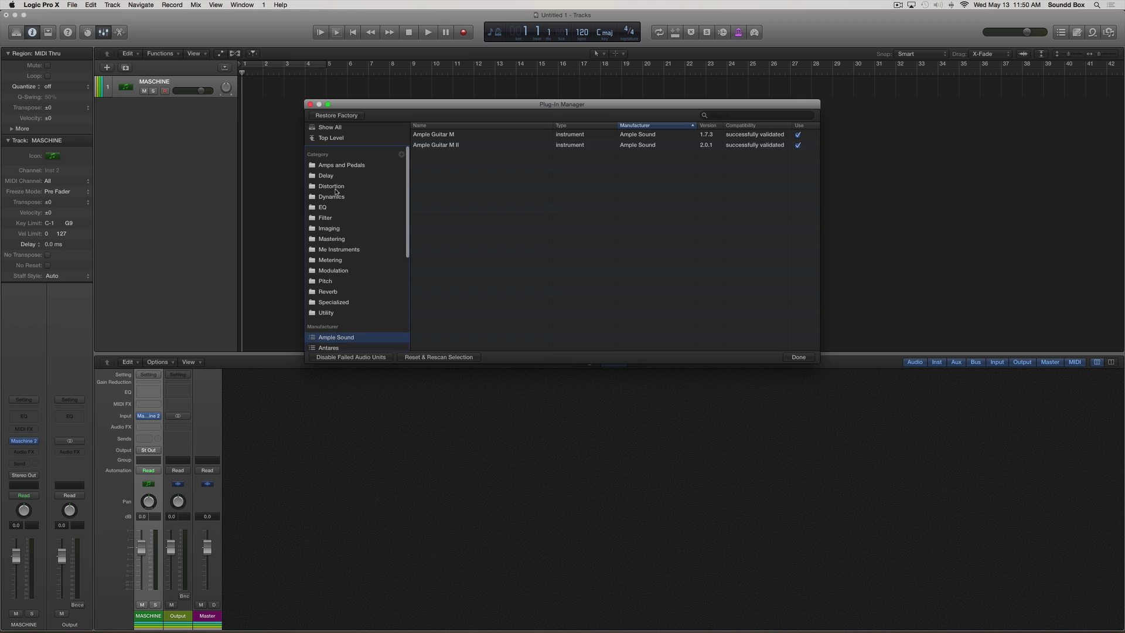
left_click(331, 186)
left_click_drag(449, 187, 472, 189)
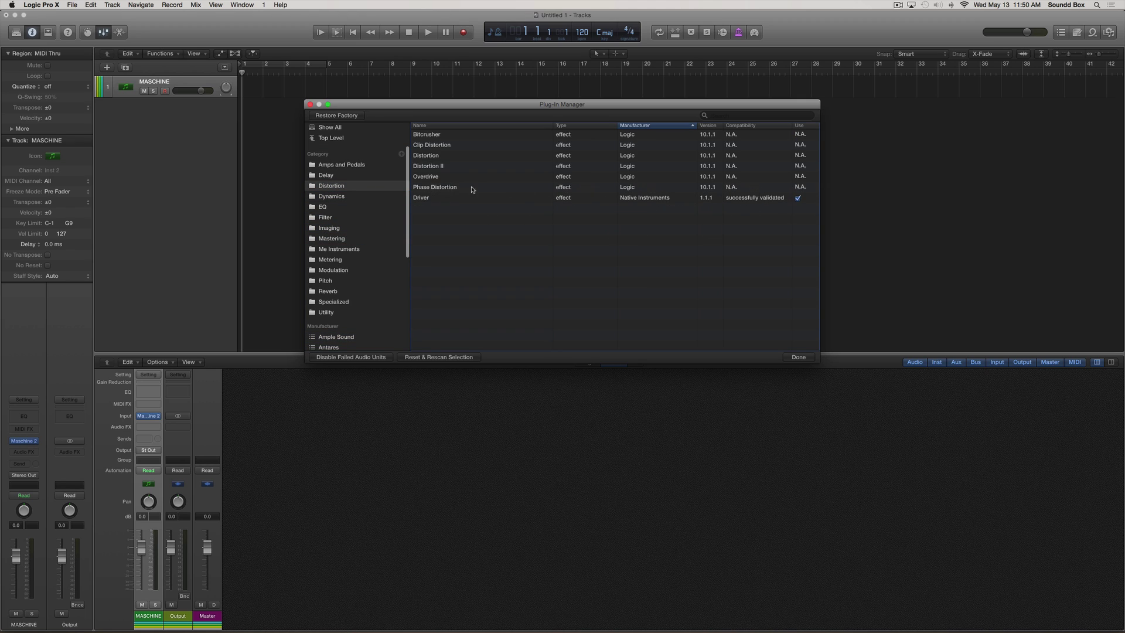
scroll(361, 276, "down", 3)
left_click(343, 258)
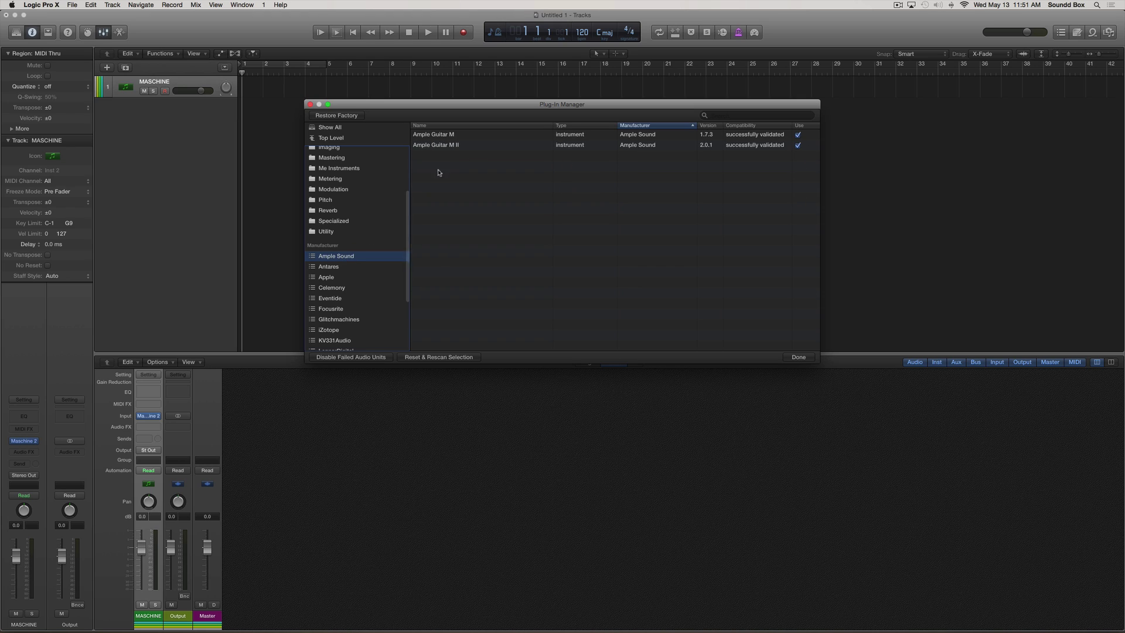
scroll(352, 209, "up", 3)
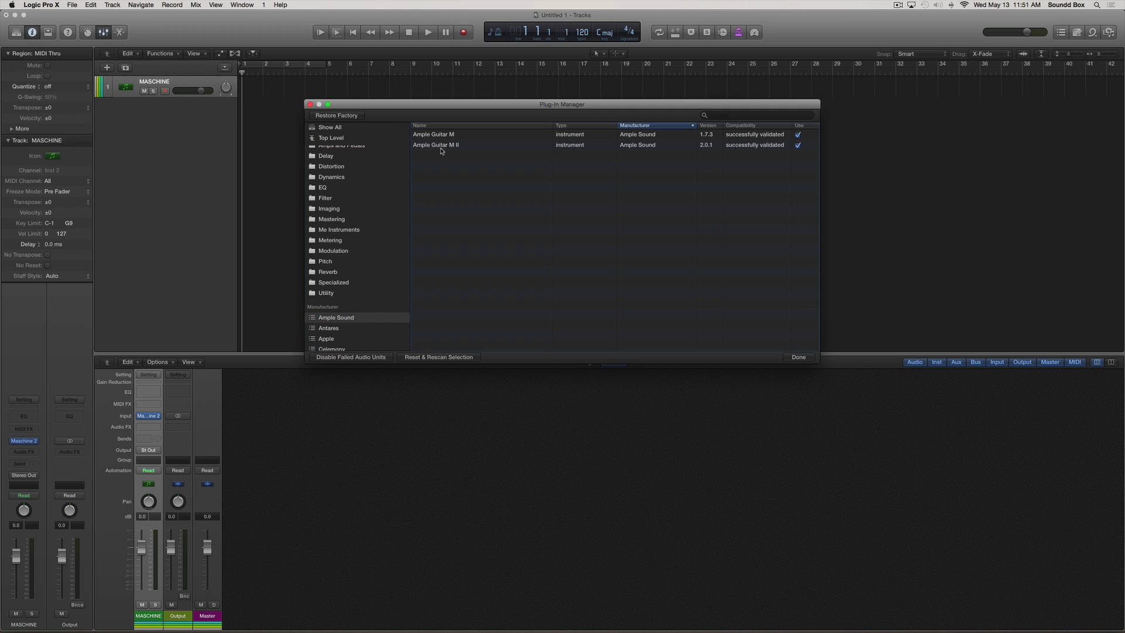
Drag the Ample Guitar plug-ins into Me Instruments, verify the category, and close the Plug-in Manager.
left_click_drag(444, 147, 354, 234)
left_click(354, 232)
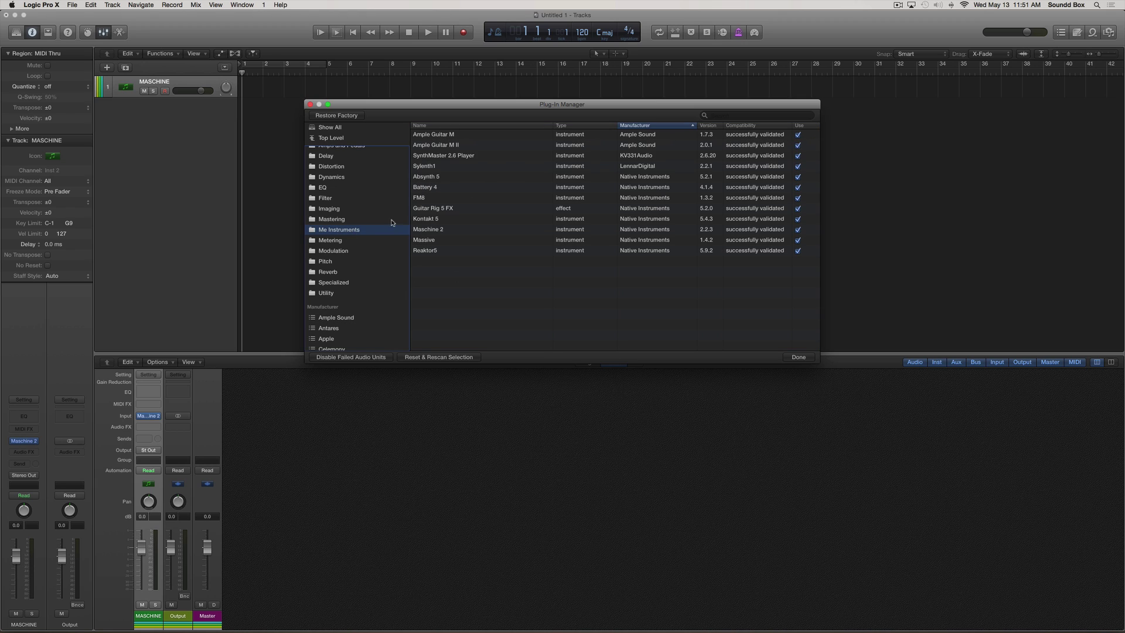
scroll(352, 176, "up", 1)
left_click(342, 207)
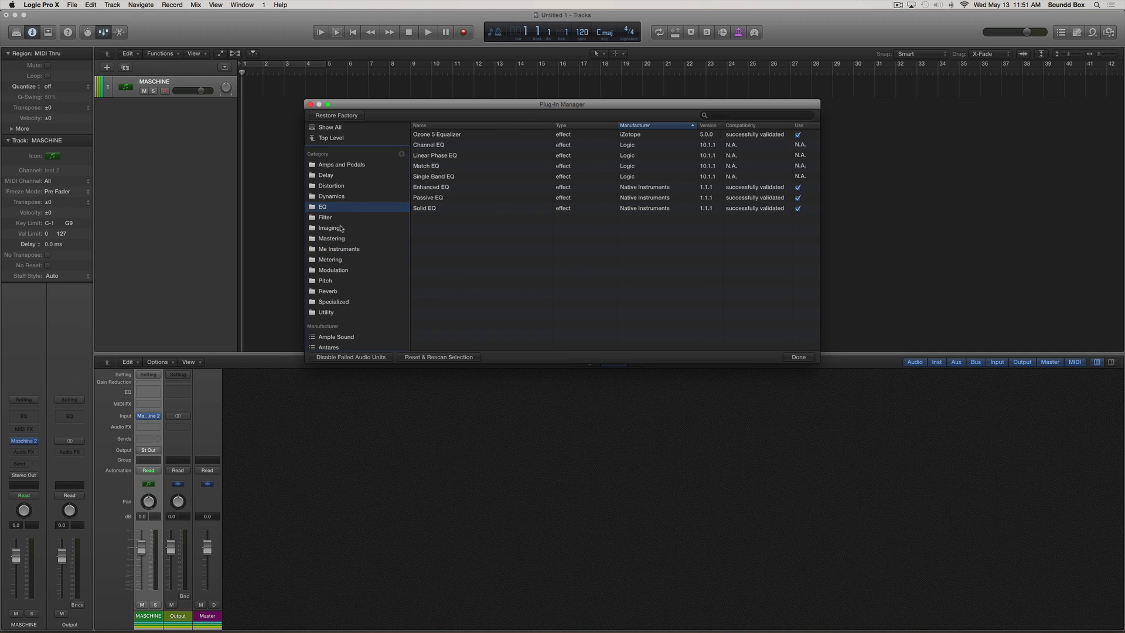
left_click(341, 228)
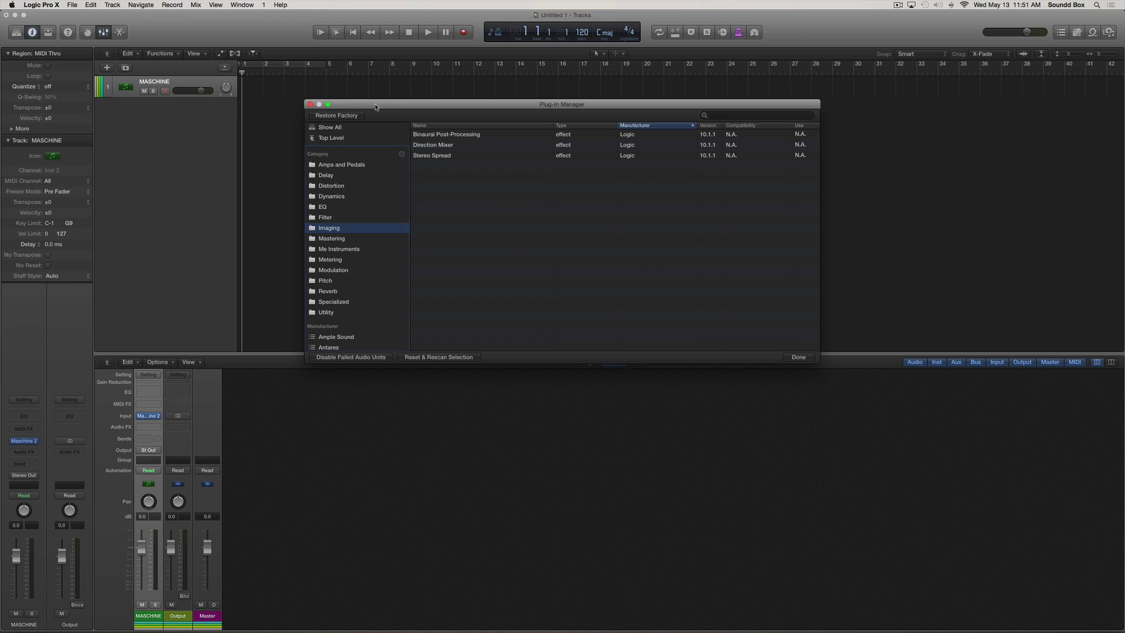
left_click(311, 104)
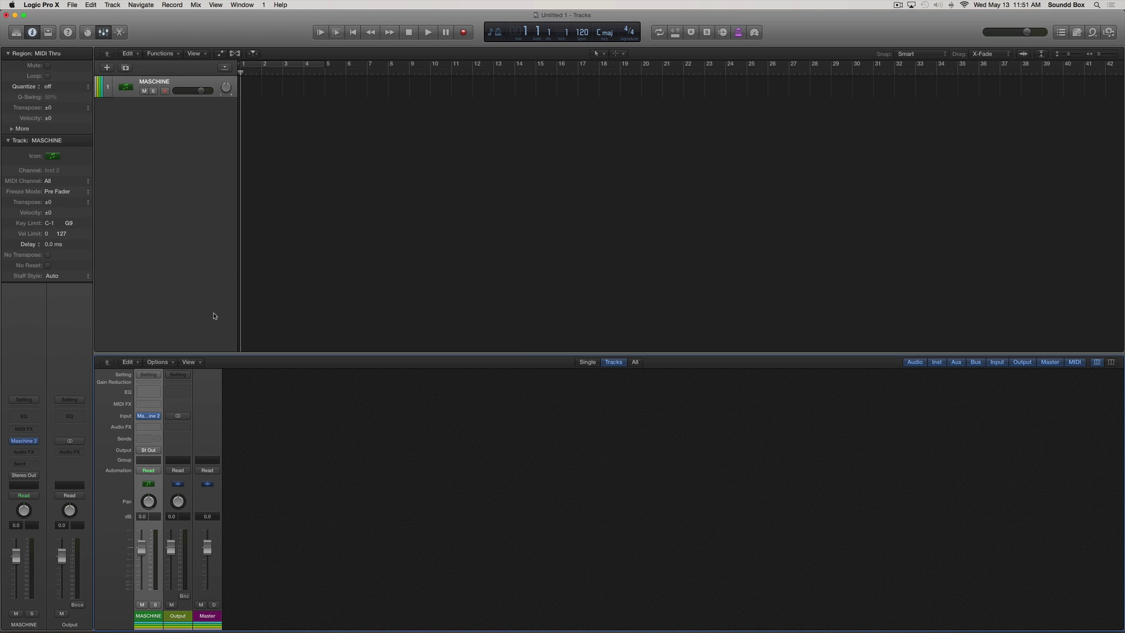
Dismiss the instrument list while keeping Maschine 2, then reopen the Maschine 2 plug-in window.
mouse_move(149, 416)
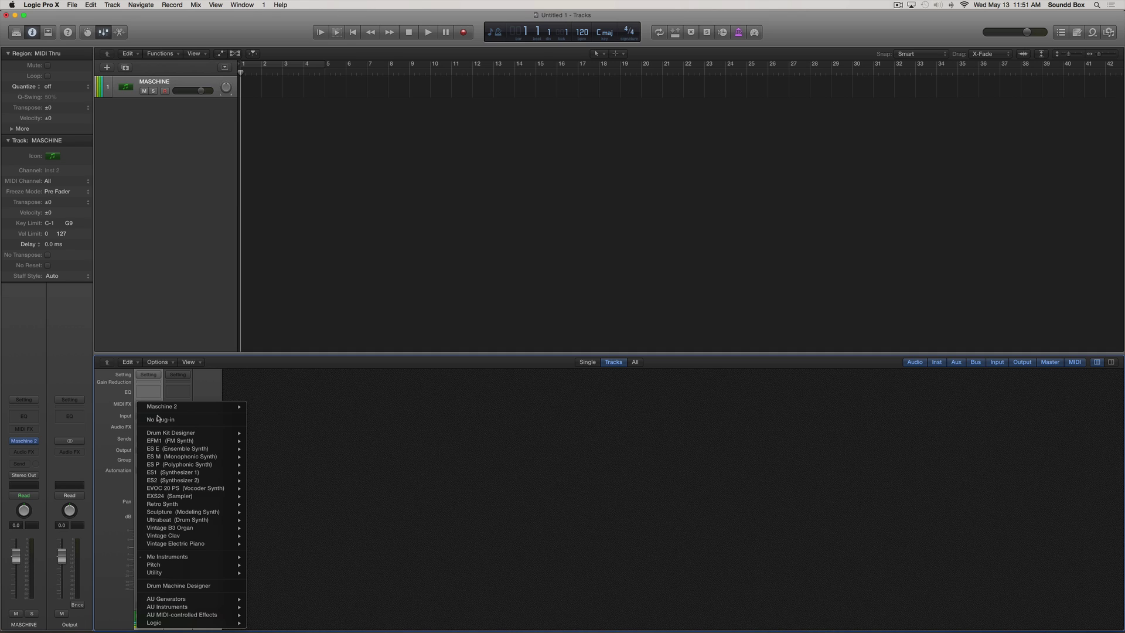
mouse_move(171, 557)
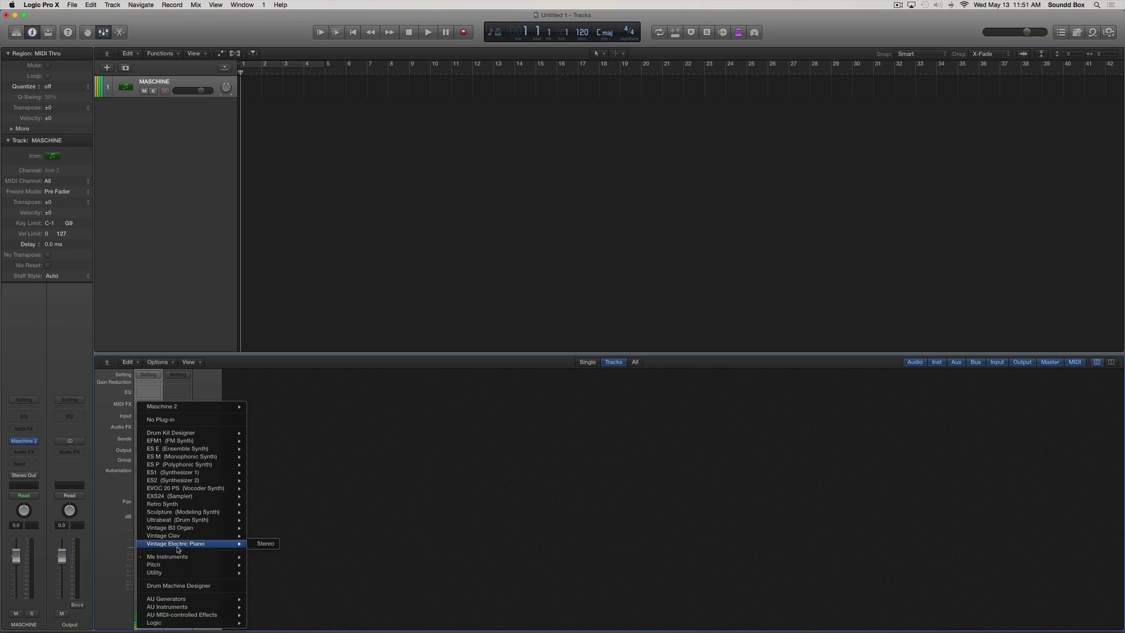
left_click(166, 392)
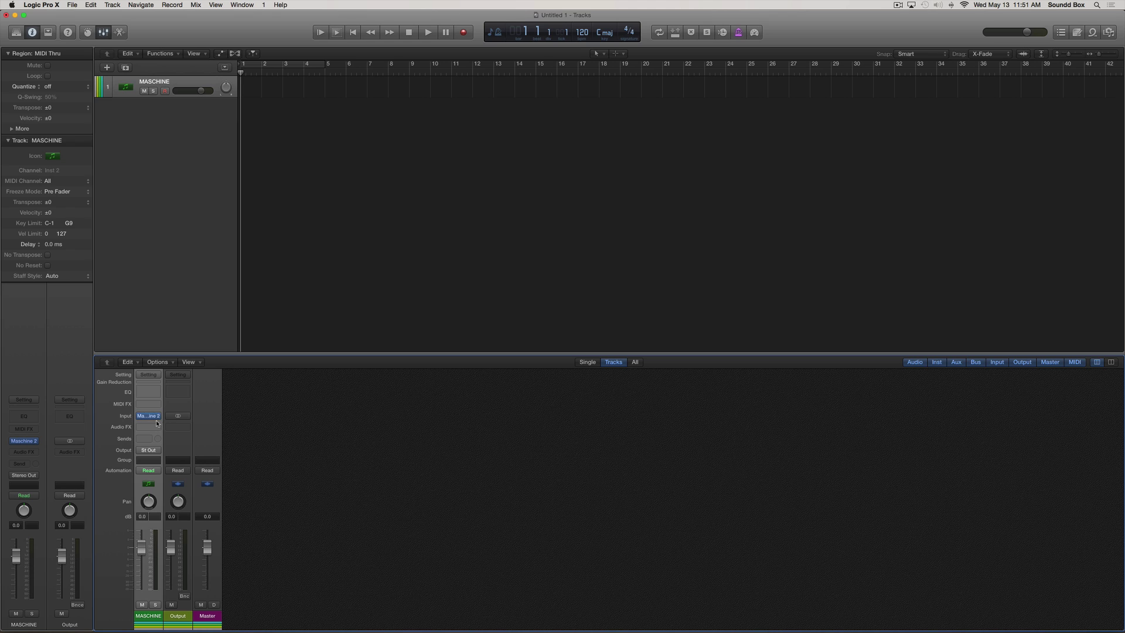
left_click(158, 416)
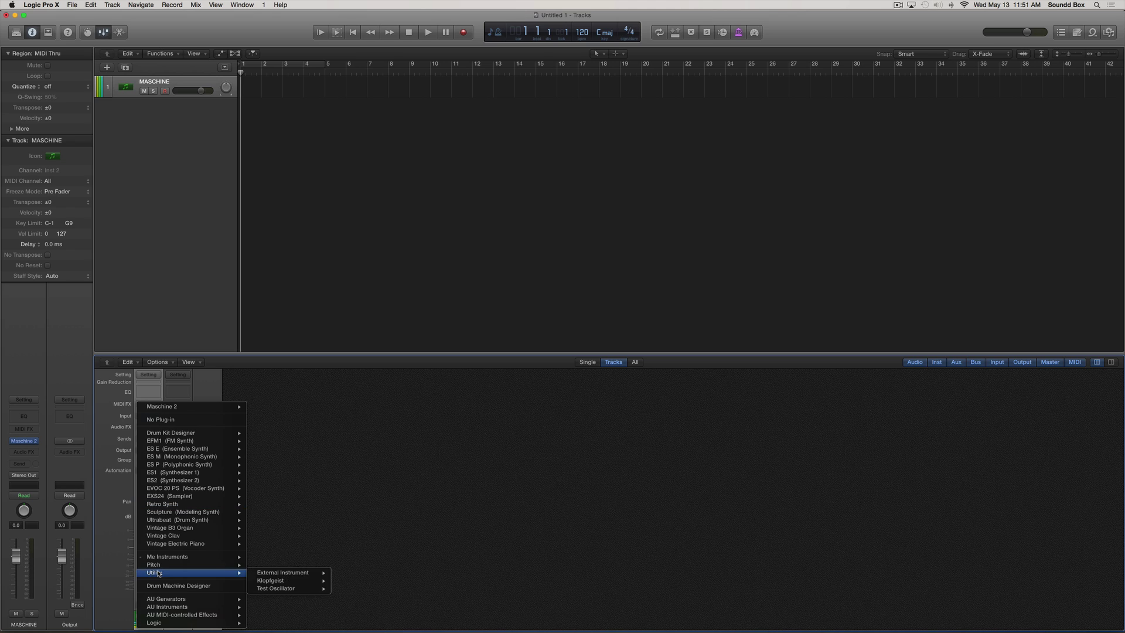
left_click(334, 440)
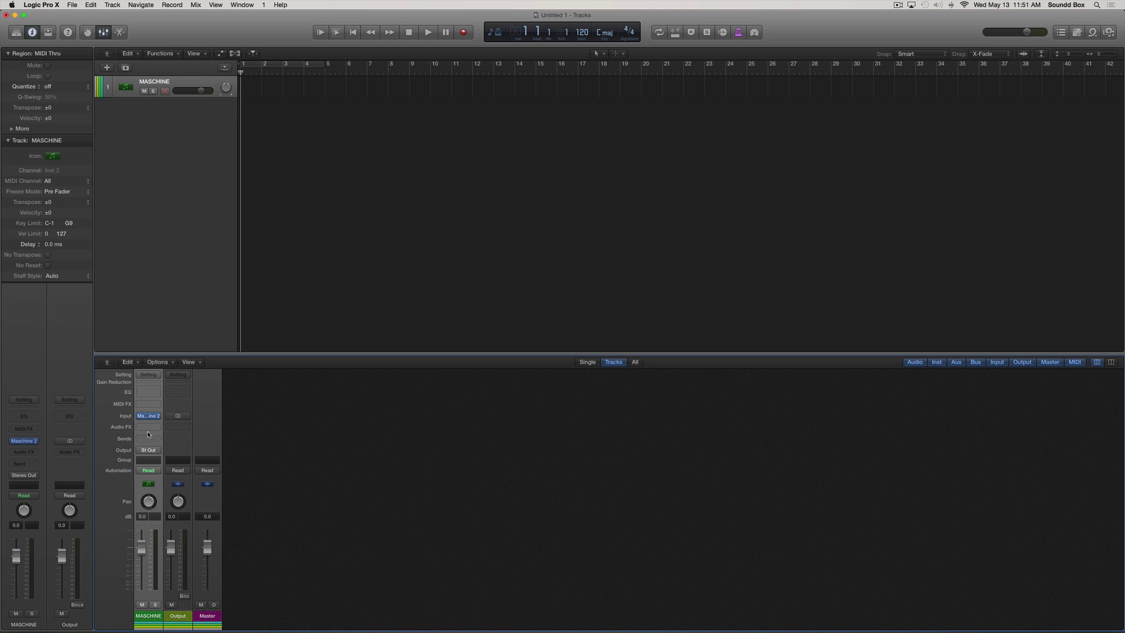
left_click(149, 417)
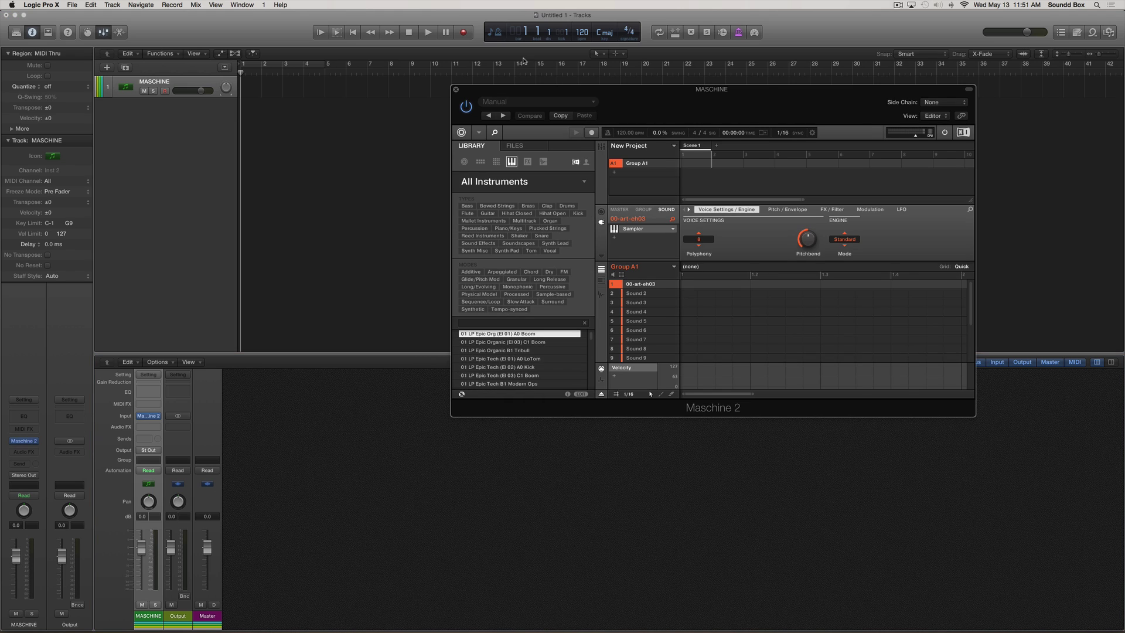
Drag the Maschine 2 window left, then lower-right, then back up and left over the tracks.
left_click_drag(644, 94, 610, 93)
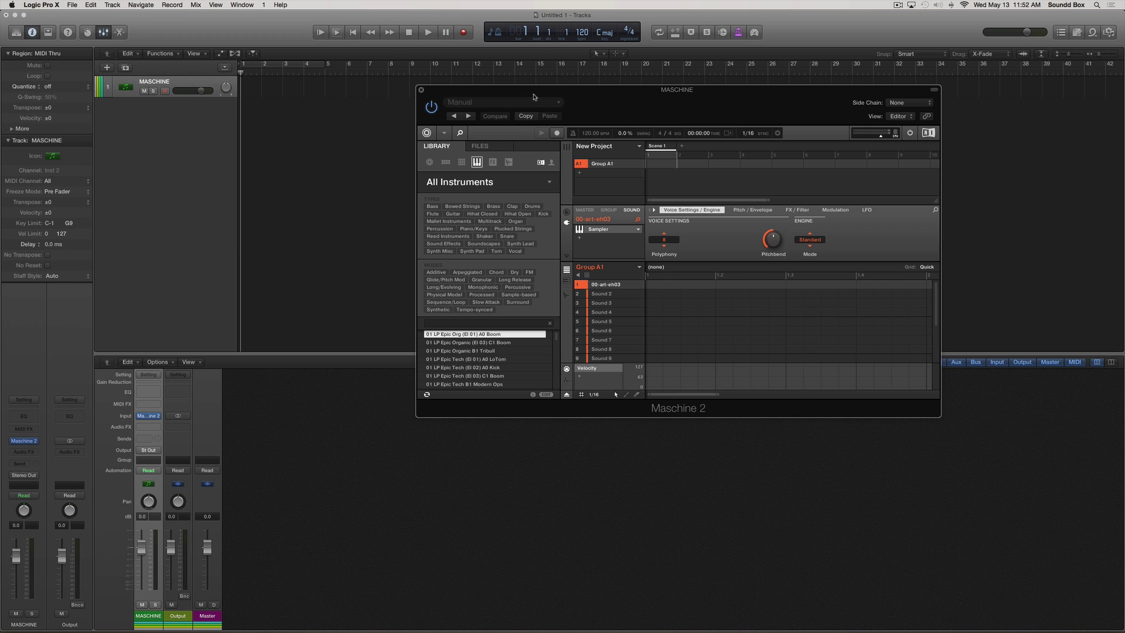
left_click_drag(554, 94, 612, 175)
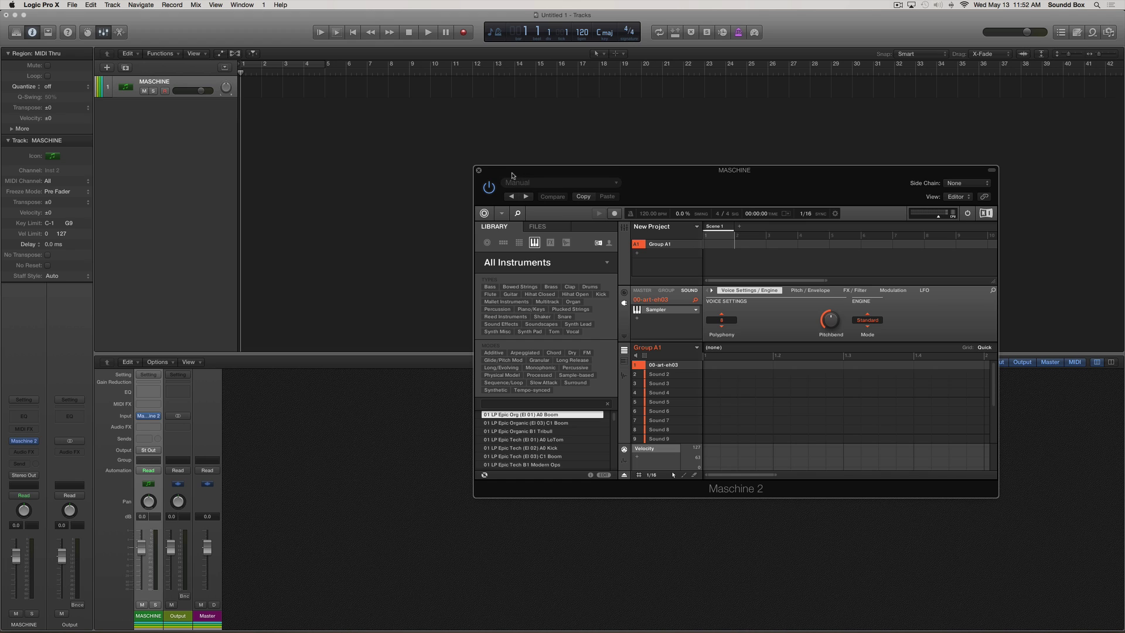
left_click_drag(512, 175, 368, 130)
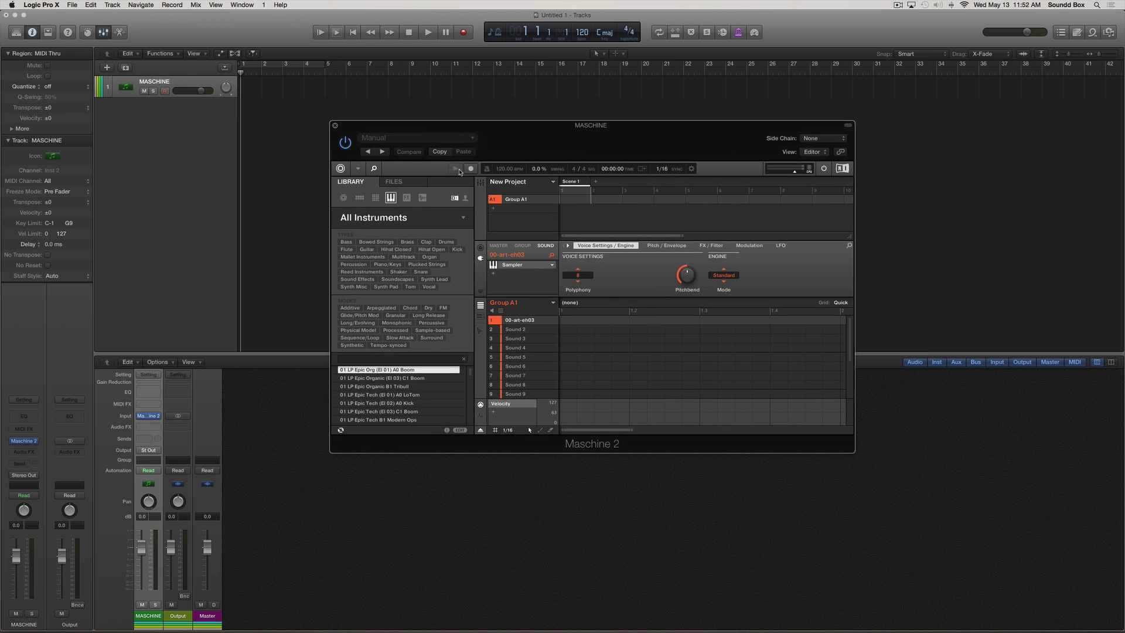